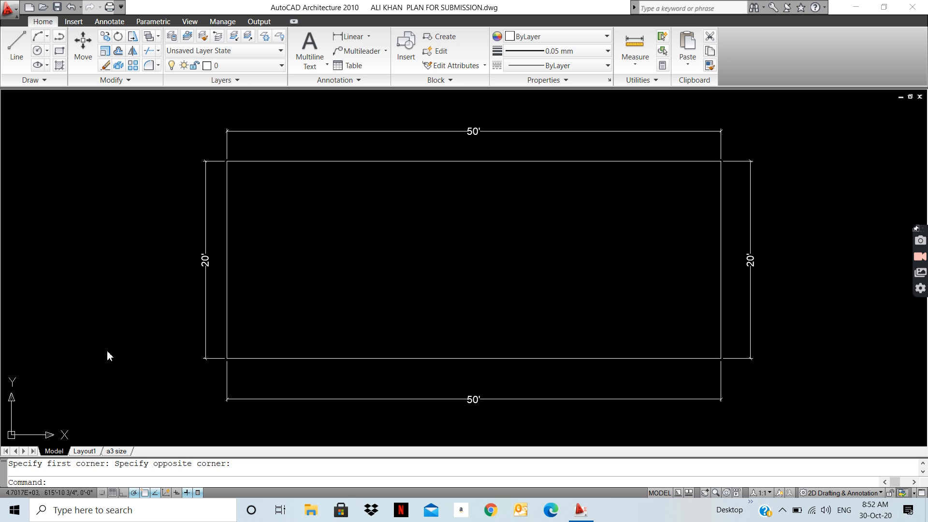
# - Draw a rectangle 50' long and 20' wide to the right of the existing dimensioned rectangle
pyautogui.scroll(-2, 107, 351)
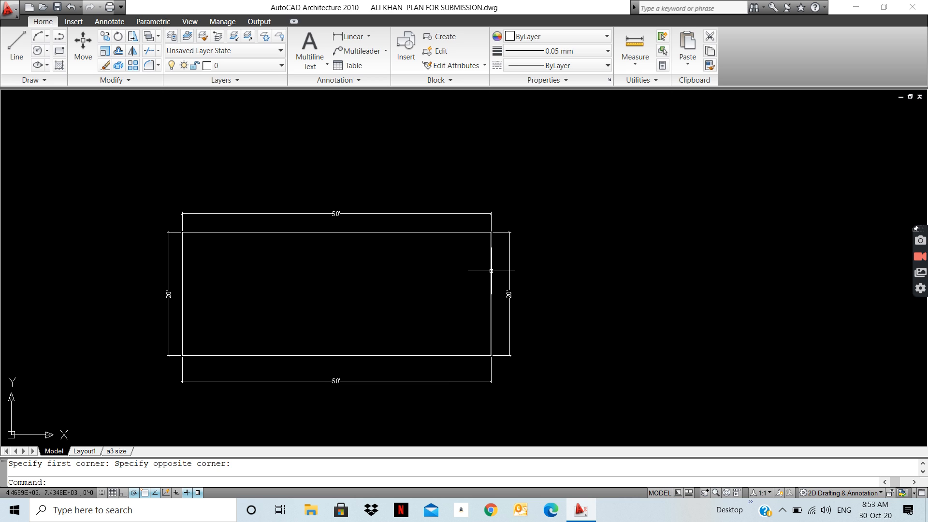
pyautogui.moveTo(491, 271)
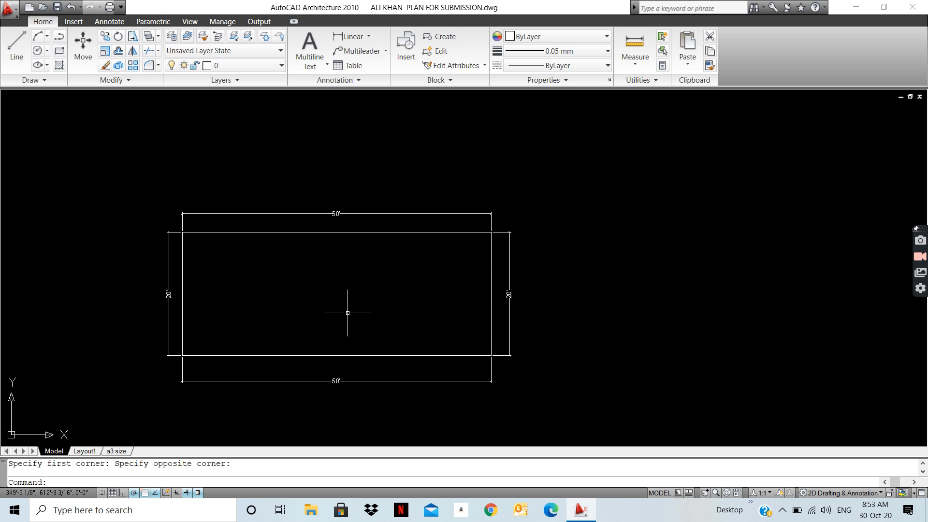
pyautogui.moveTo(353, 309)
pyautogui.mouseDown(button='middle')
pyautogui.moveTo(345, 281)
pyautogui.moveTo(276, 217)
pyautogui.moveTo(218, 209)
pyautogui.mouseUp(button='middle')
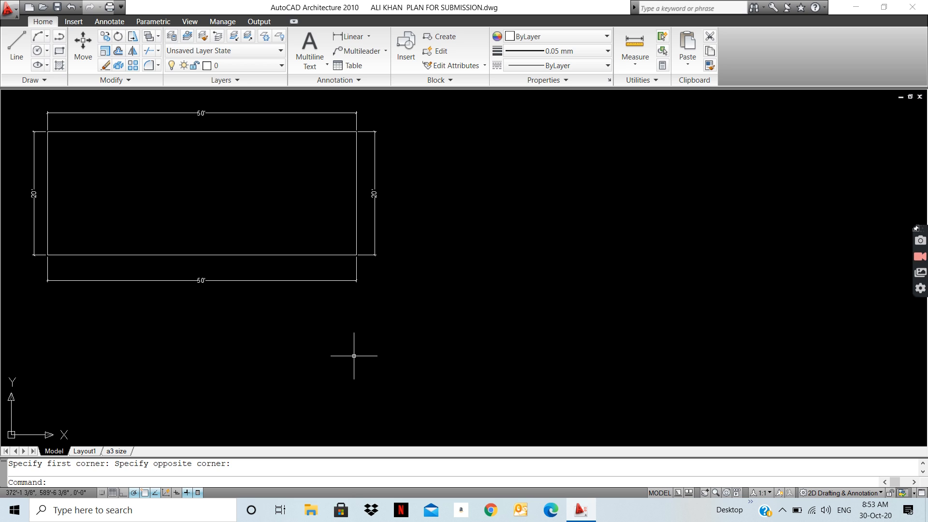
pyautogui.write('rec')
pyautogui.press('Return')
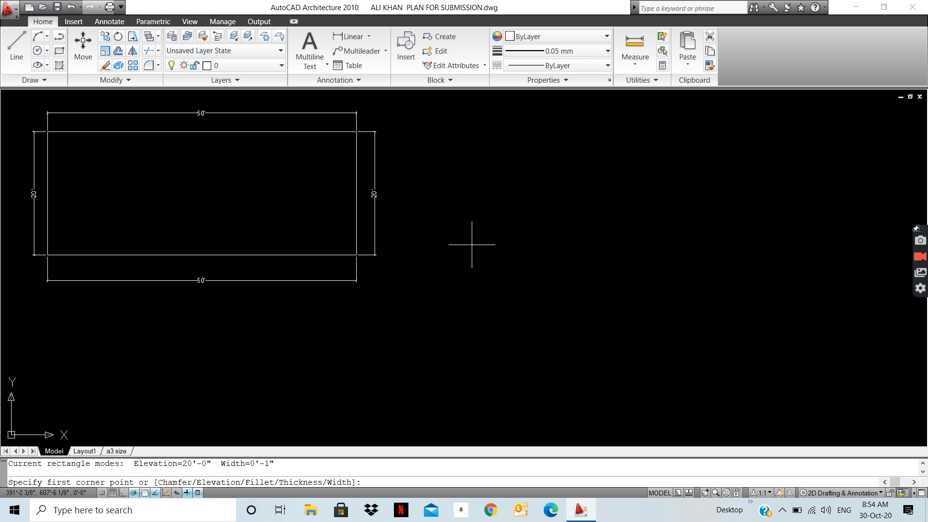
pyautogui.click(475, 224)
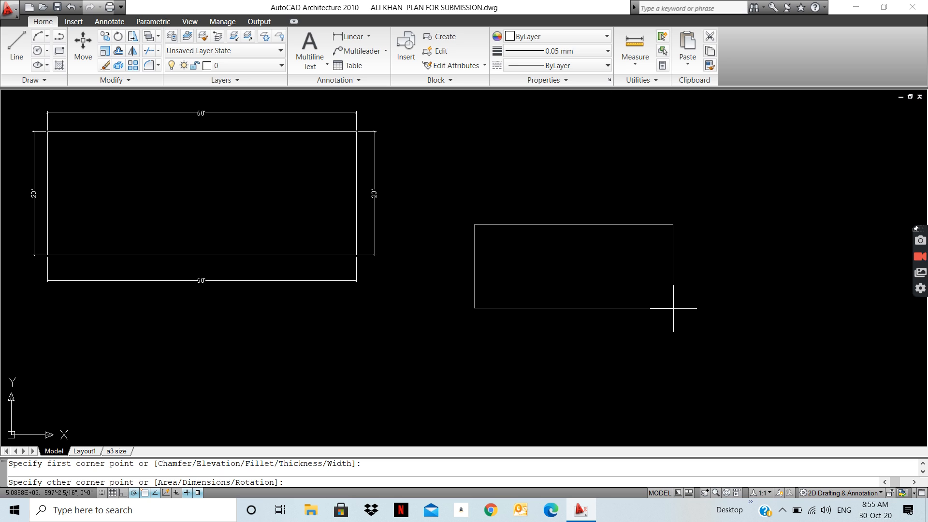
pyautogui.write('d')
pyautogui.press('Return')
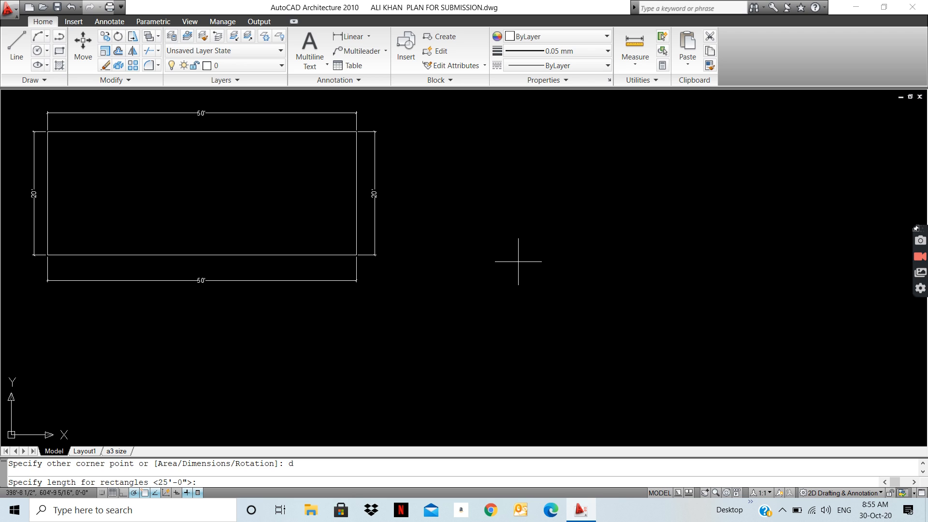
pyautogui.write('50')
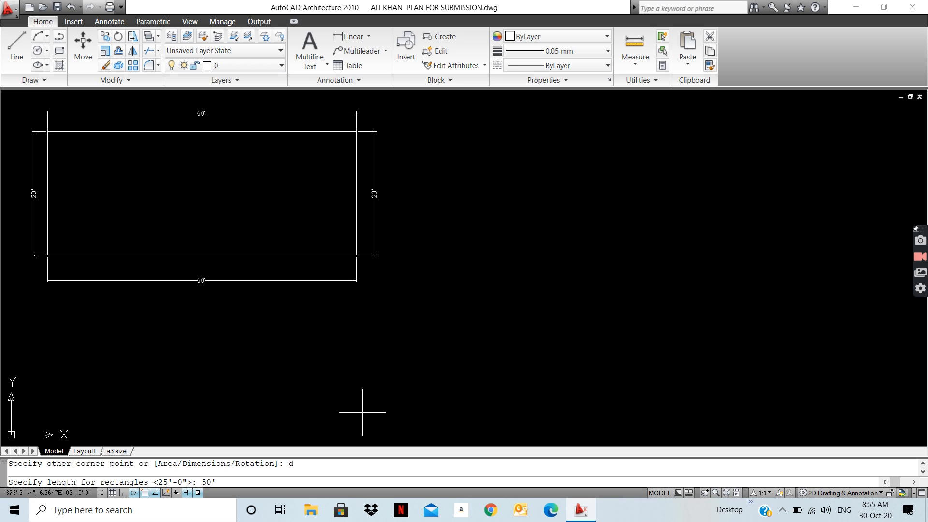
pyautogui.press('Return')
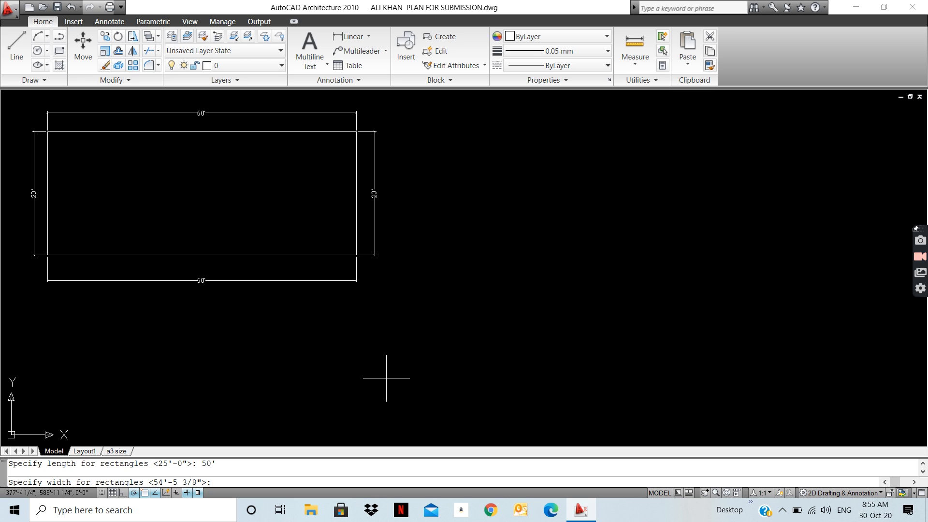
pyautogui.write("20'")
pyautogui.press('Return')
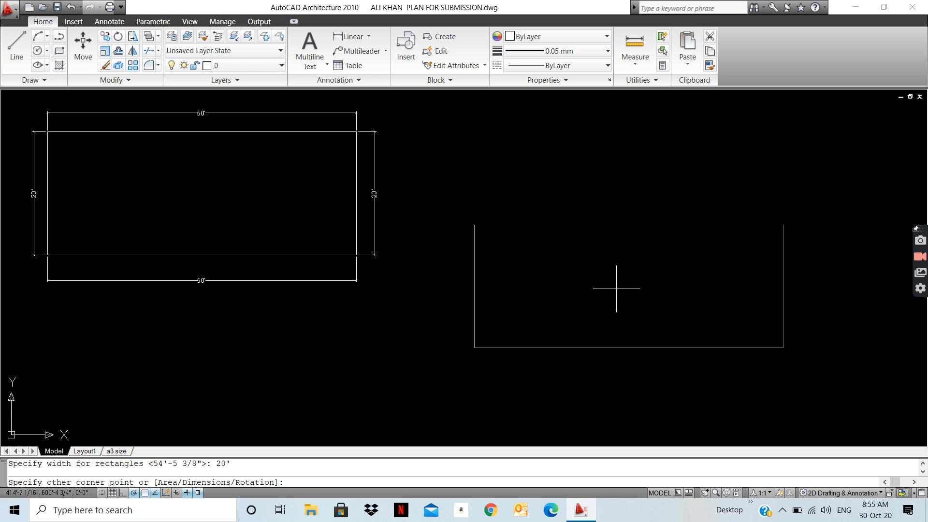
pyautogui.click(650, 271)
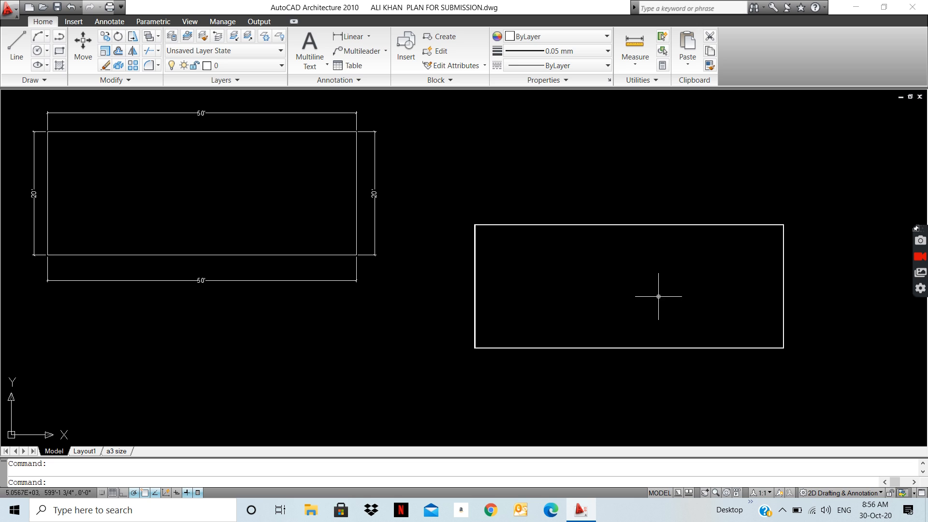
# - Add an aligned dimension above the top edge of the new rectangle
pyautogui.write('dal')
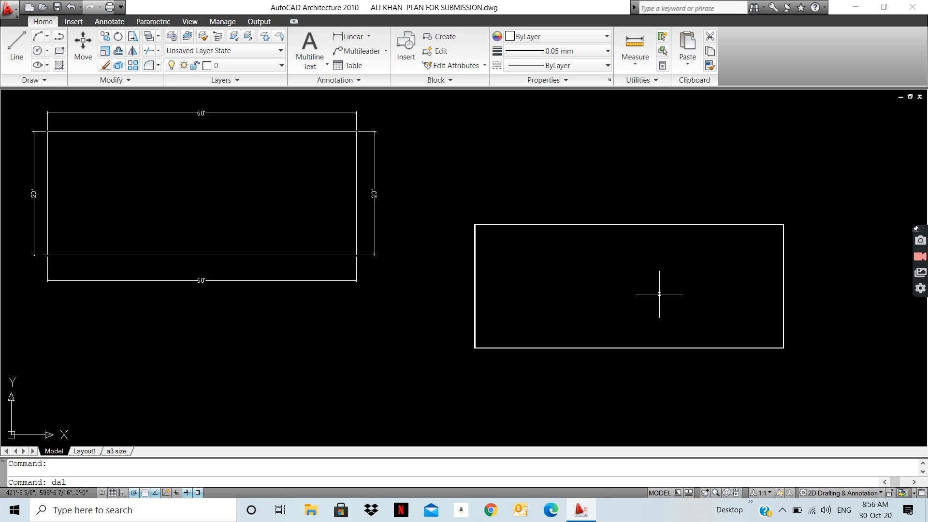
pyautogui.press('Return')
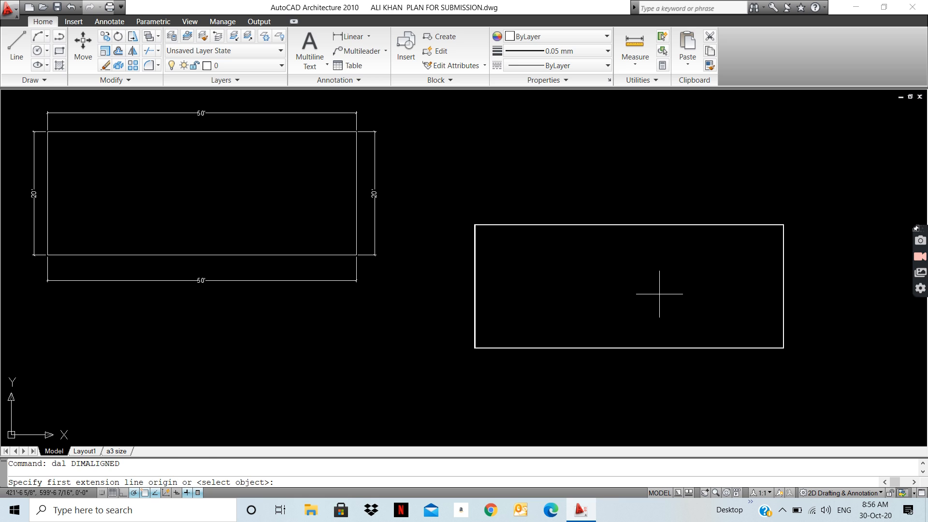
pyautogui.press('Return')
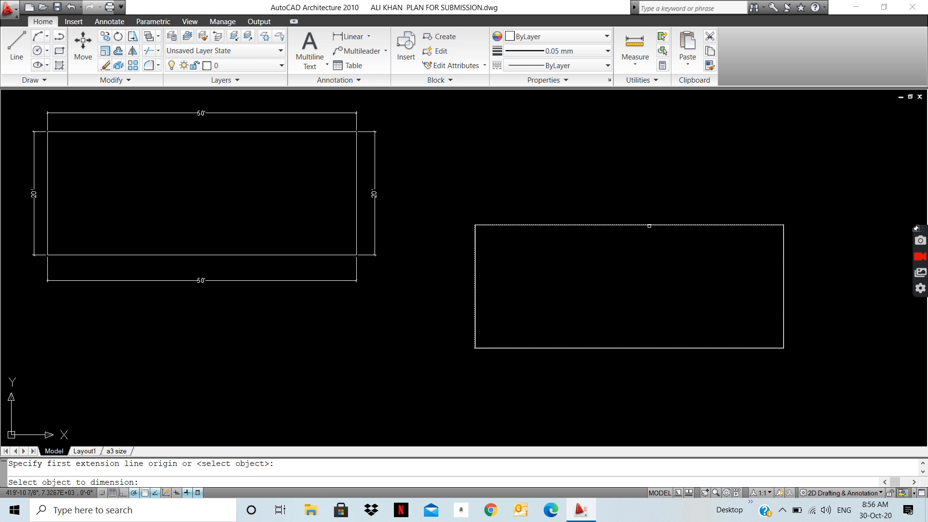
pyautogui.click(649, 226)
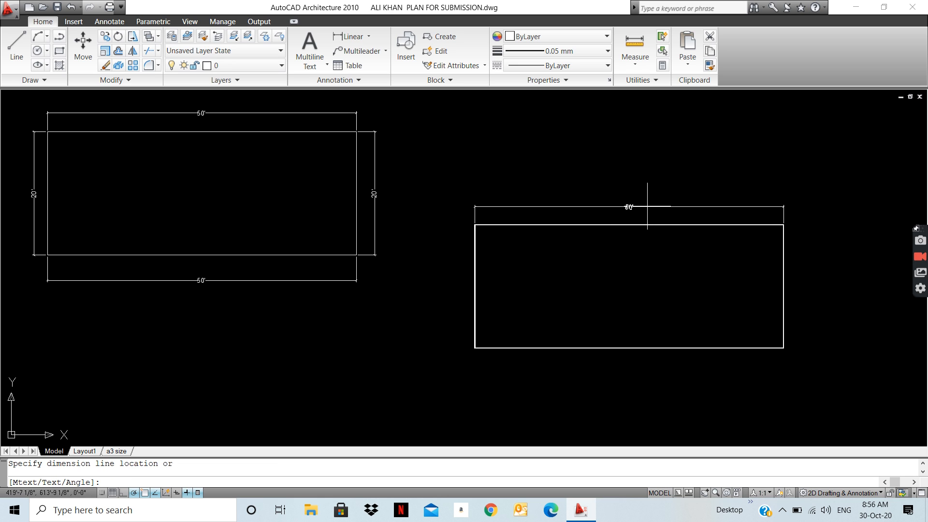
pyautogui.click(637, 204)
pyautogui.scroll(6, 638, 204)
pyautogui.scroll(-2, 662, 250)
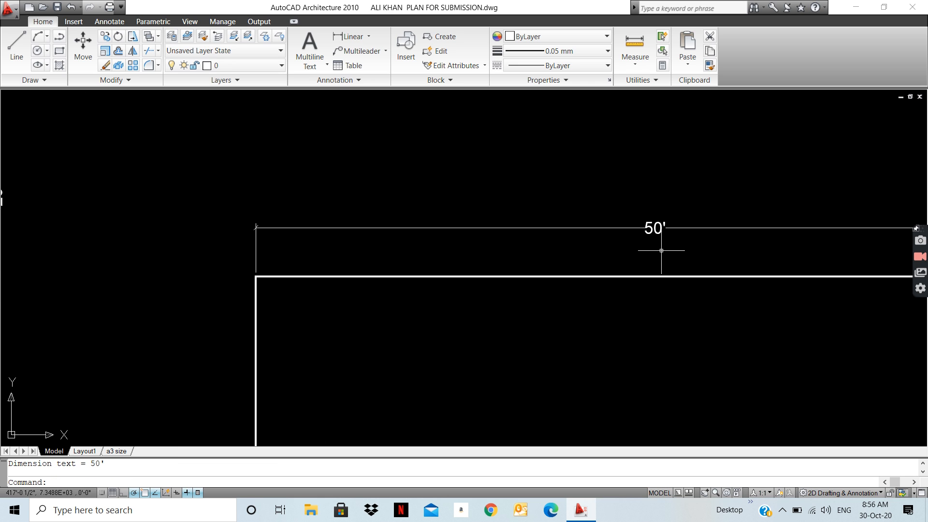
pyautogui.moveTo(662, 251); pyautogui.dragTo(482, 212, button='middle')
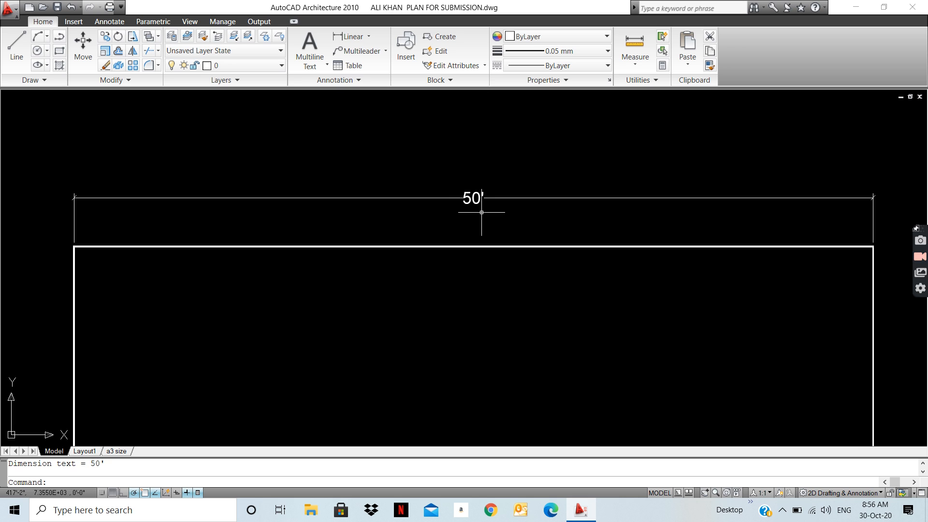
# - Add an aligned dimension outside the right edge of the new rectangle
pyautogui.scroll(-4, 481, 212)
pyautogui.scroll(2, 609, 315)
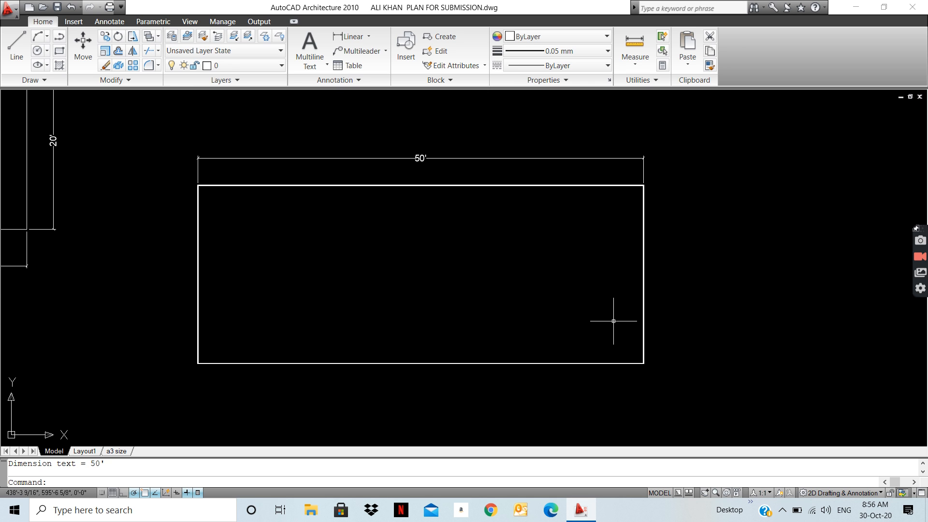
pyautogui.press('Return')
pyautogui.press('Return')
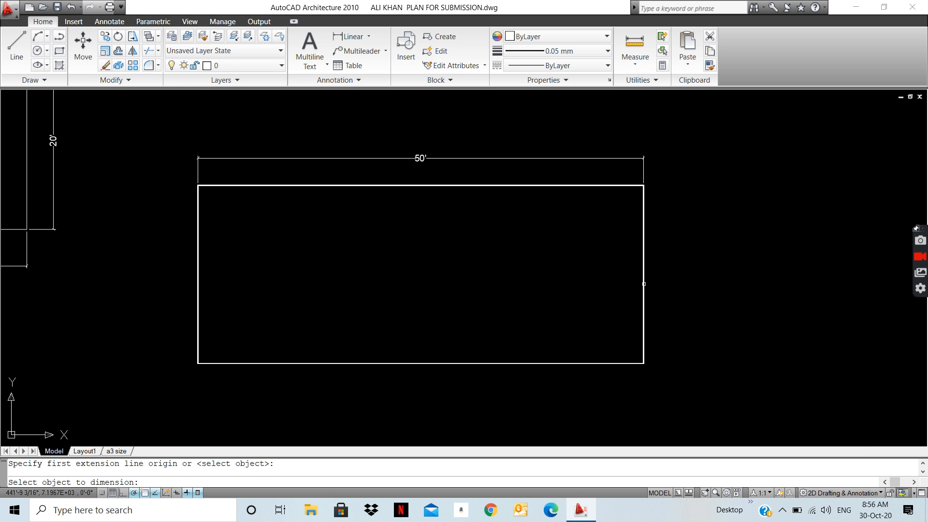
pyautogui.click(640, 281)
pyautogui.click(685, 286)
pyautogui.scroll(3, 684, 286)
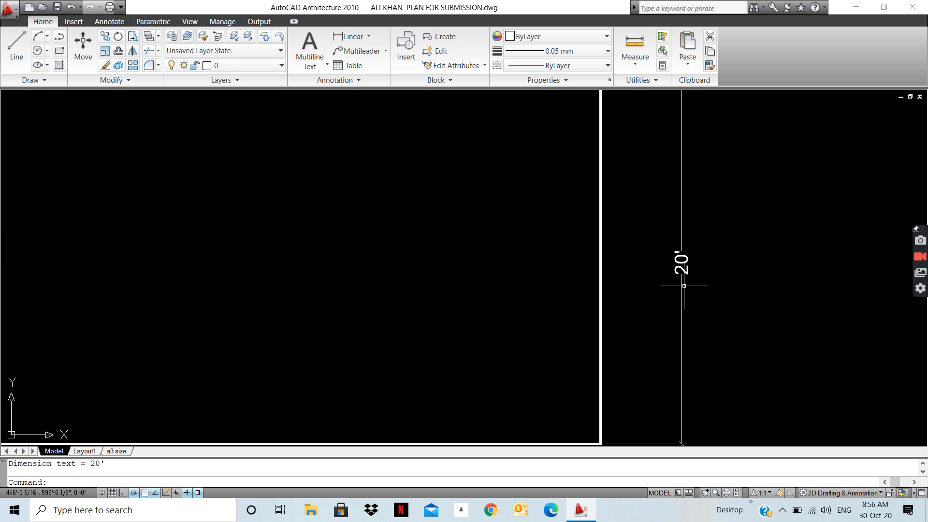
pyautogui.scroll(-3, 685, 286)
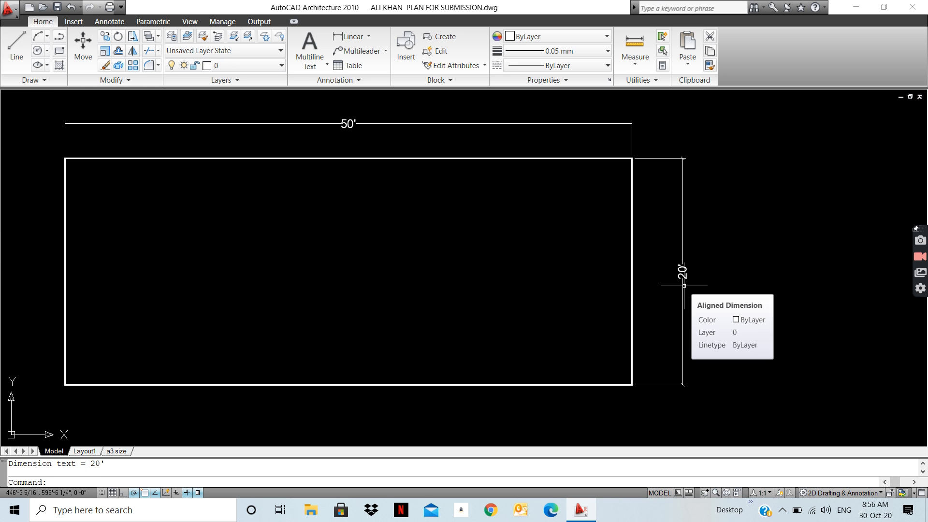
# - Delete the new rectangle together with its two aligned dimensions
pyautogui.scroll(-2, 684, 285)
pyautogui.scroll(-2, 623, 295)
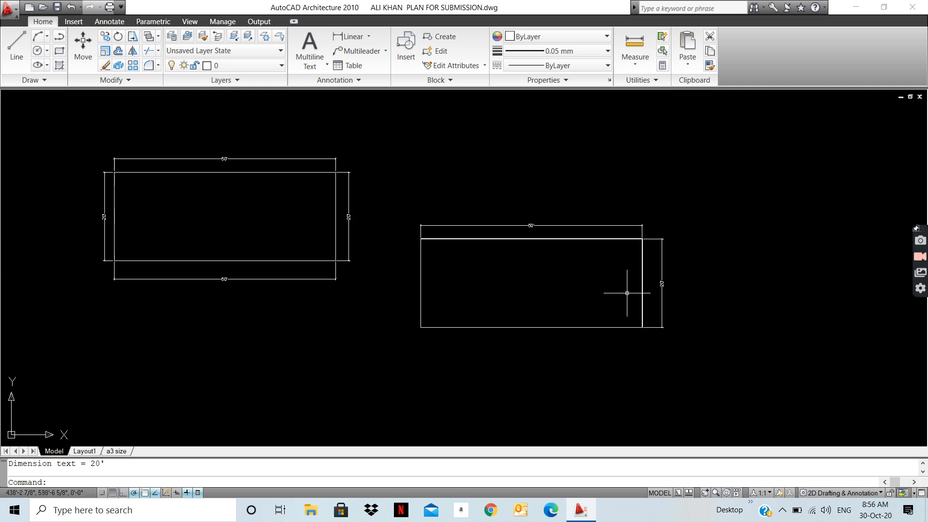
pyautogui.scroll(2, 563, 294)
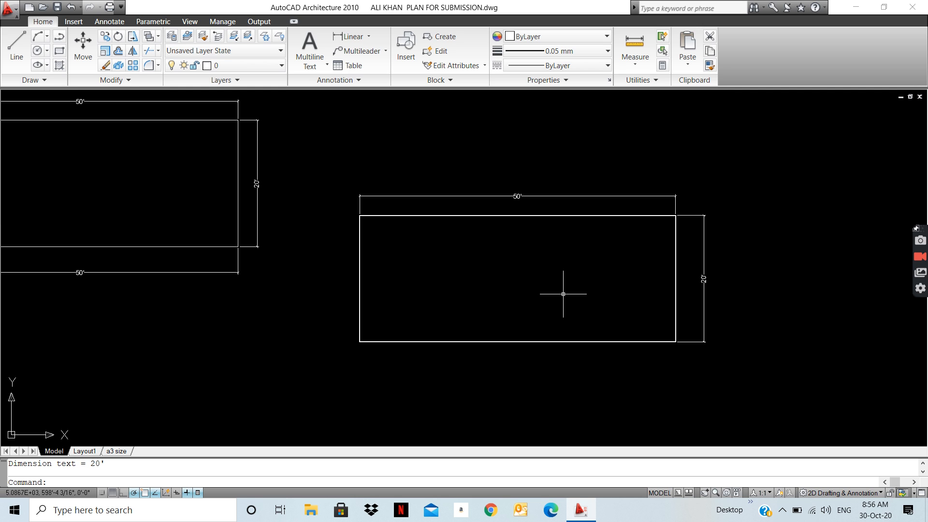
pyautogui.scroll(2, 563, 294)
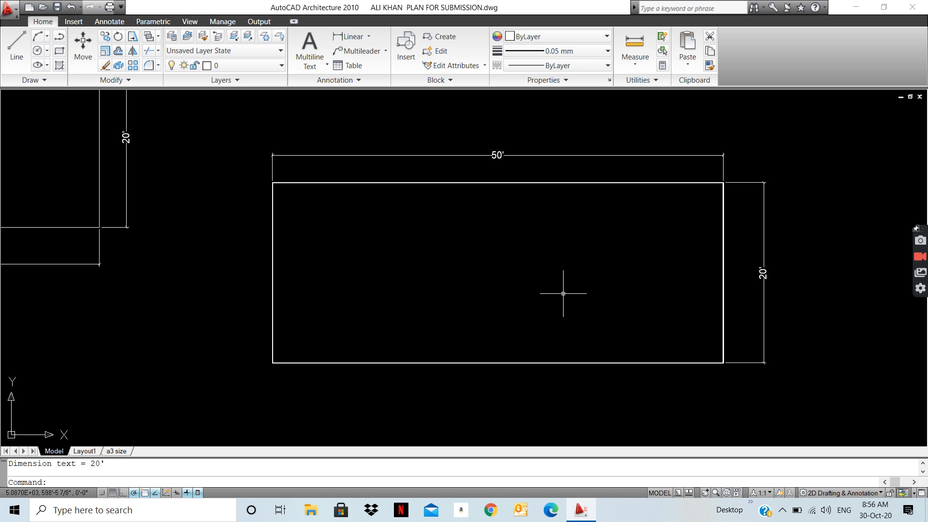
pyautogui.scroll(-3, 563, 293)
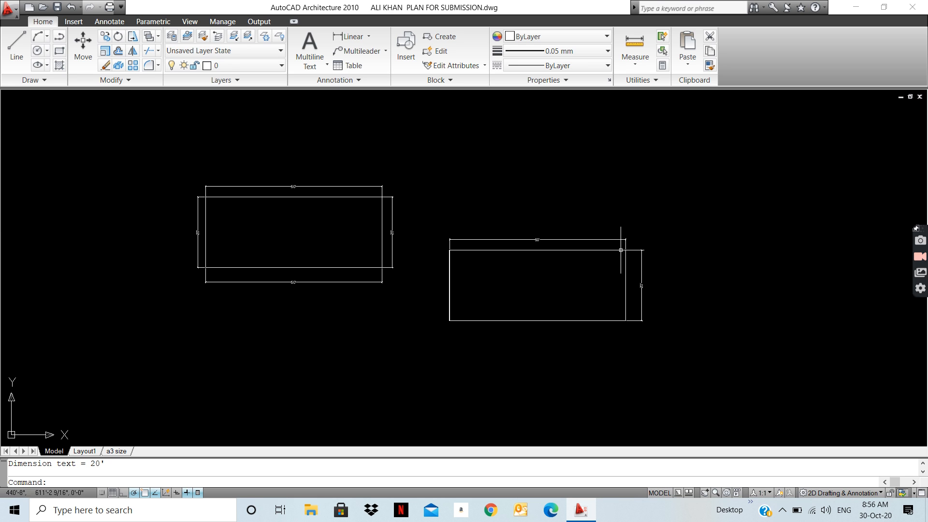
pyautogui.press('Escape')
pyautogui.click(674, 218)
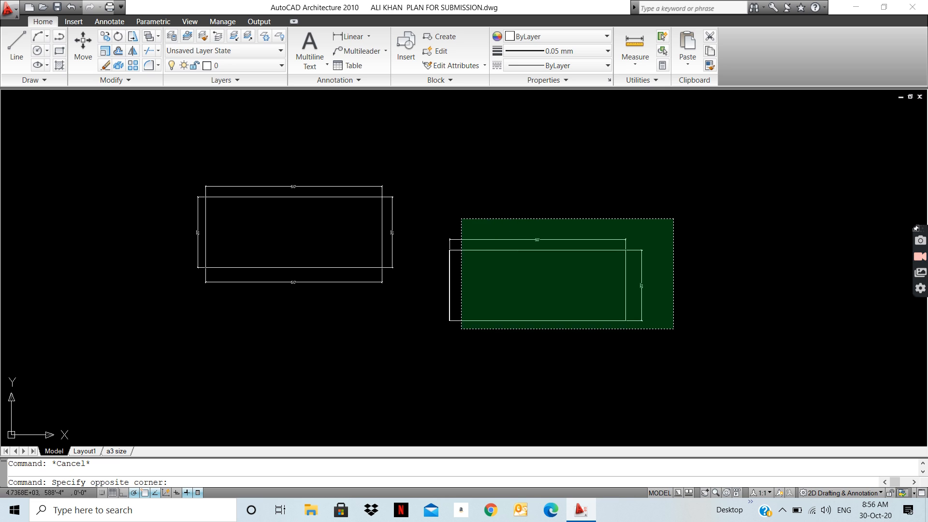
pyautogui.click(430, 350)
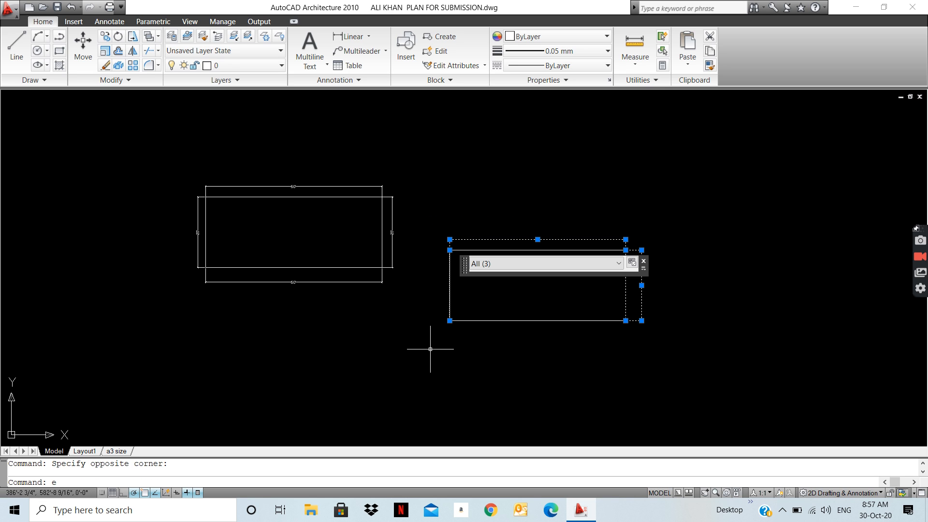
pyautogui.press('Delete')
pyautogui.press('Escape')
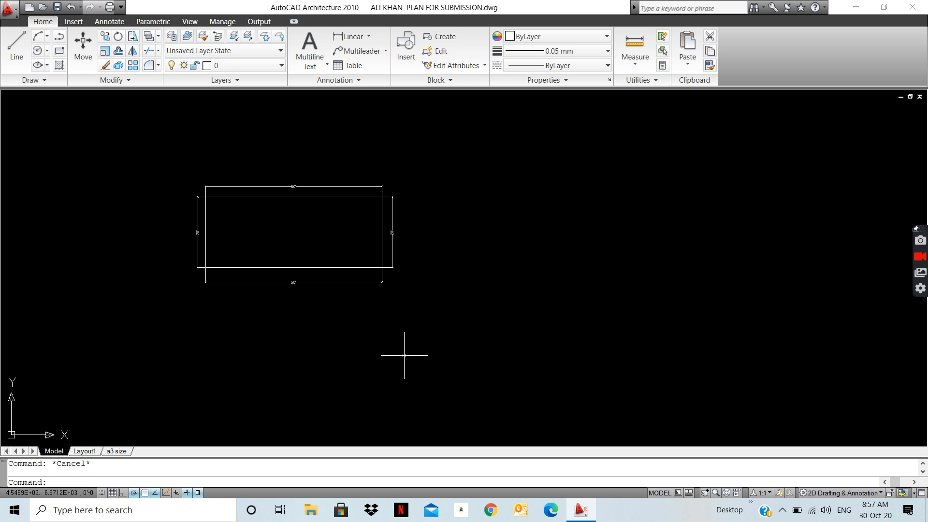
pyautogui.write('rec')
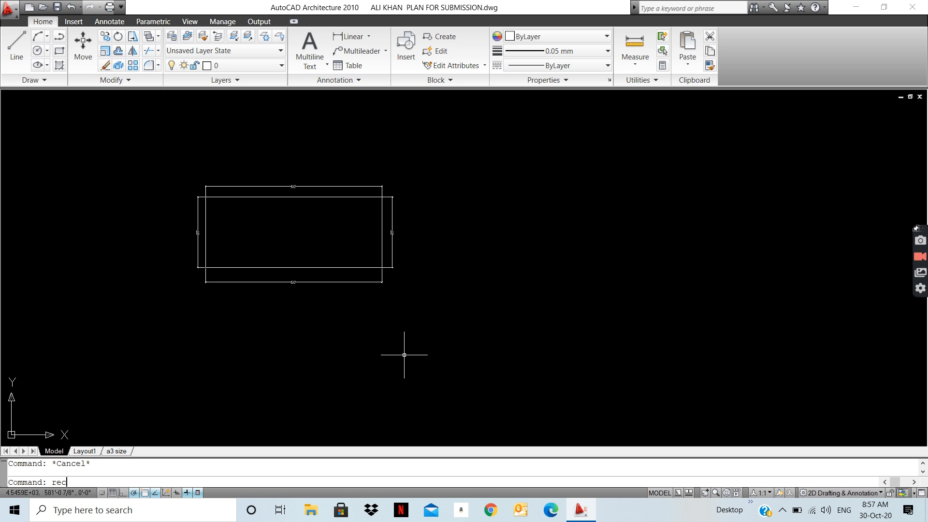
pyautogui.press('Return')
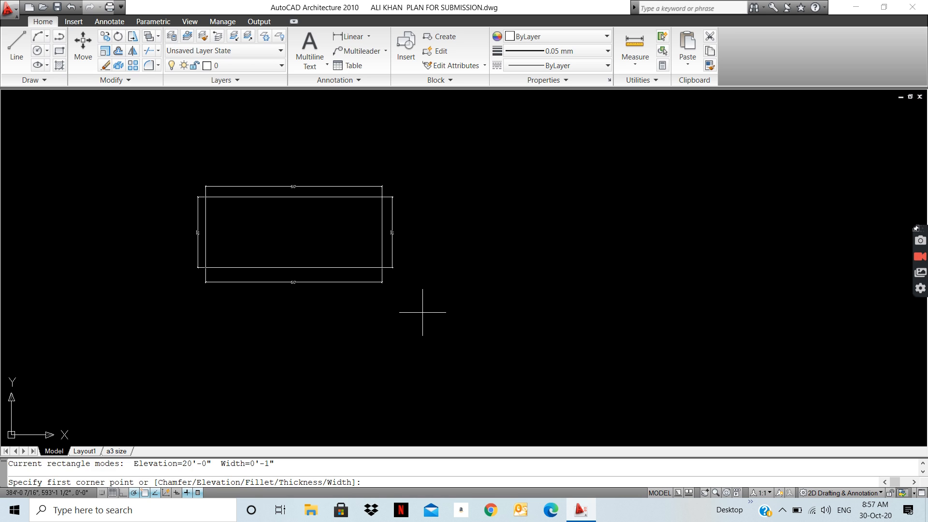
pyautogui.press('Escape')
pyautogui.write('rec')
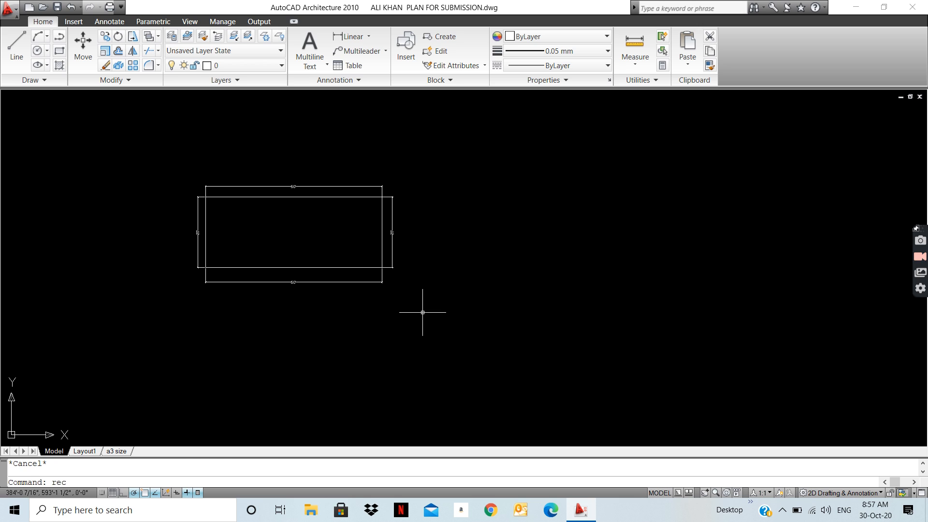
pyautogui.press('Return')
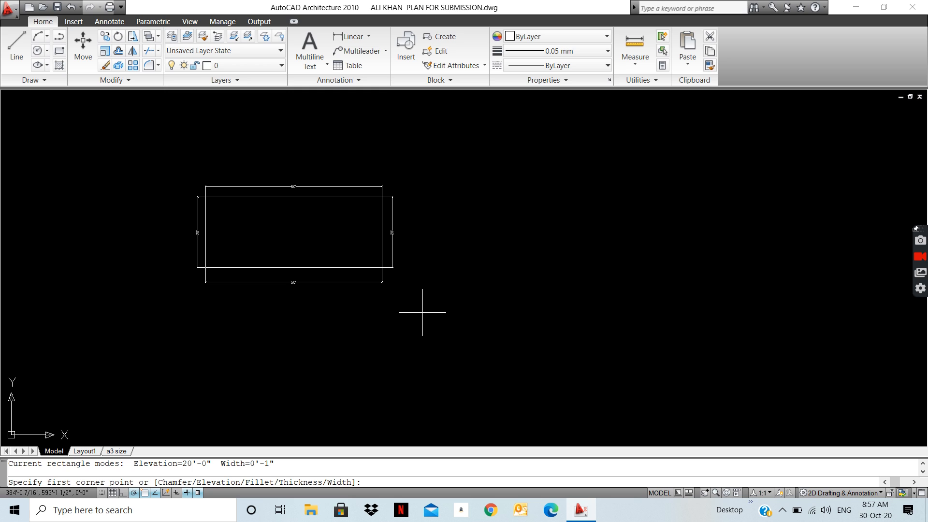
pyautogui.press('Escape')
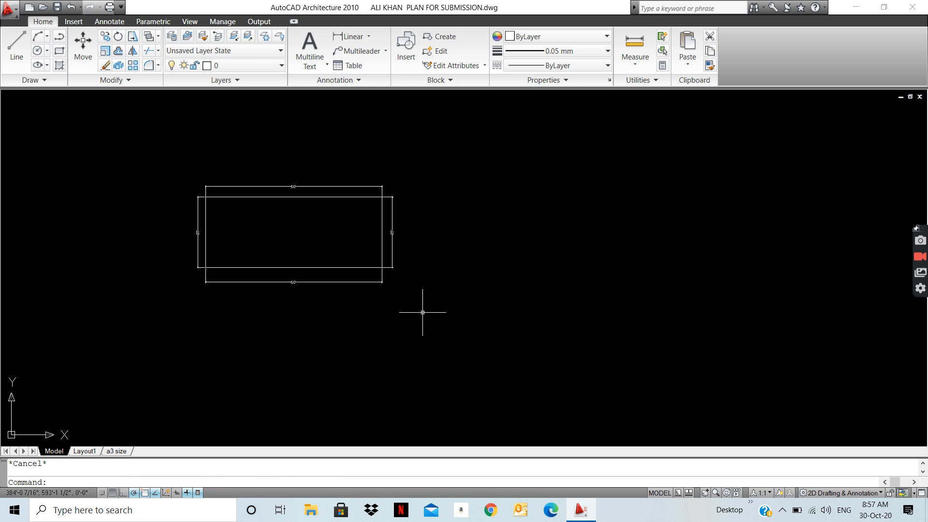
# - Start a rectangle with the Chamfer option, setting both the first and second chamfer distances to 3'
pyautogui.write('rec')
pyautogui.press('Return')
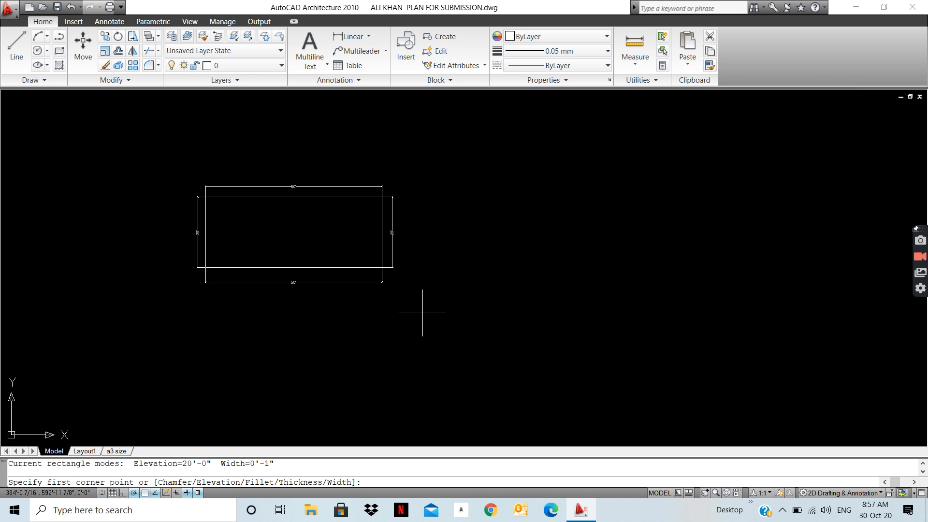
pyautogui.write('c')
pyautogui.press('Return')
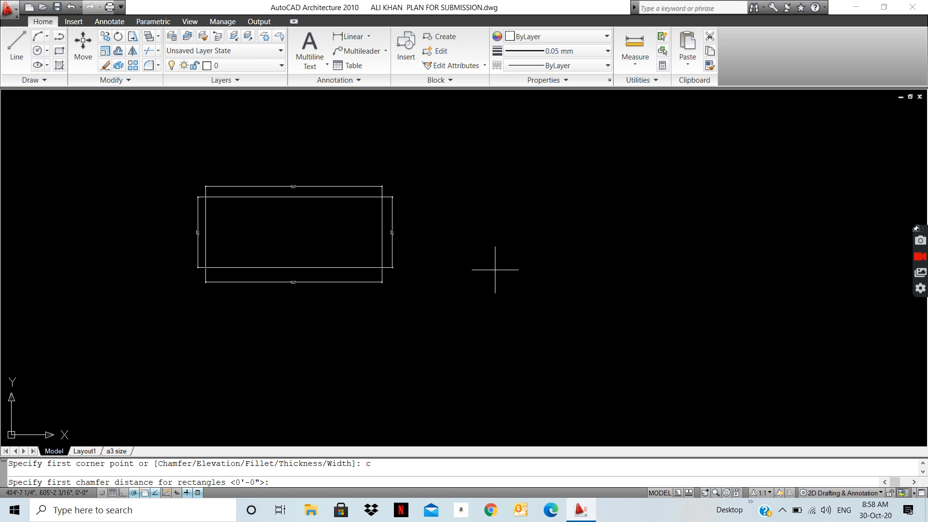
pyautogui.write('3')
pyautogui.write("'")
pyautogui.press('Return')
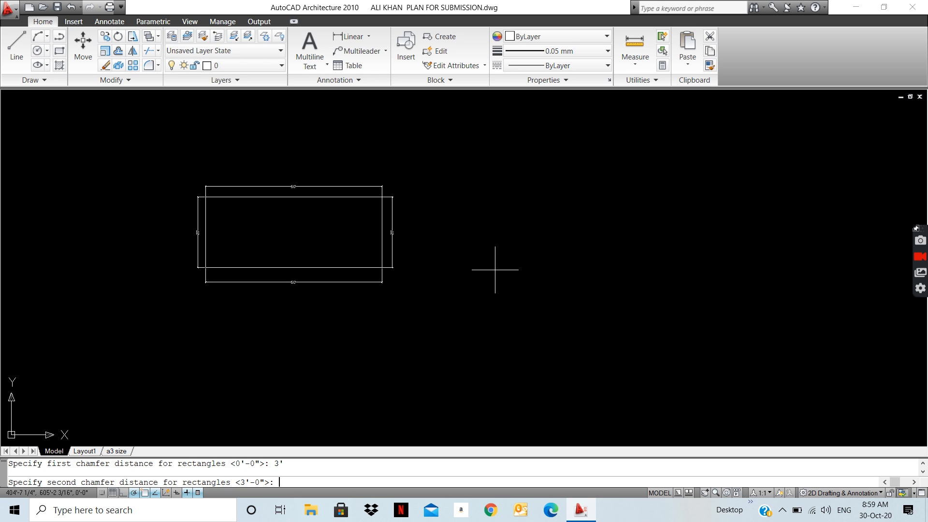
pyautogui.write("3'")
pyautogui.press('Return')
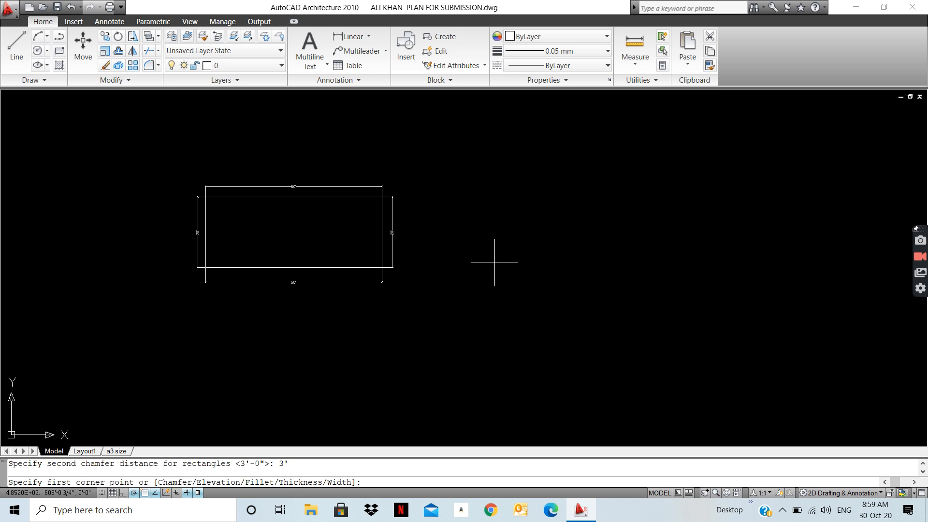
# - Place the chamfered rectangle to the right of the dimensioned rectangle, 50' long and 20' wide
pyautogui.click(492, 237)
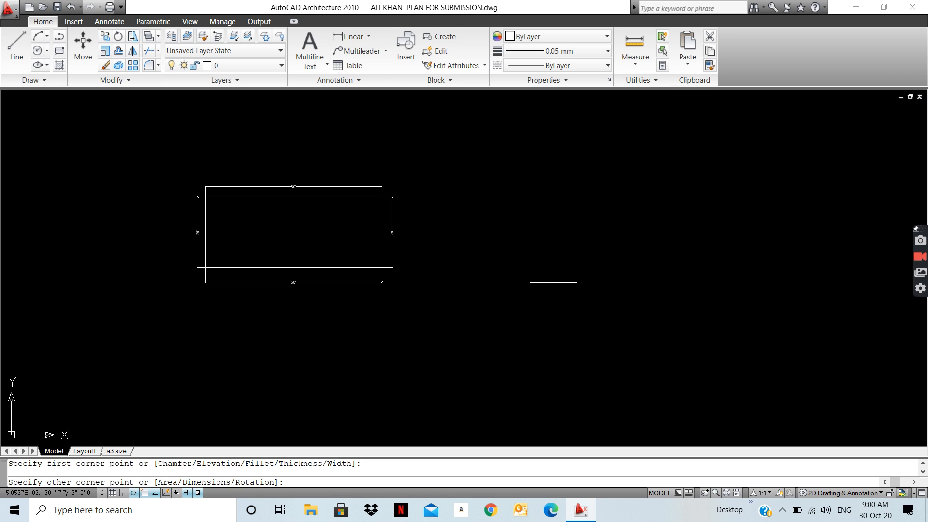
pyautogui.write('d')
pyautogui.press('Return')
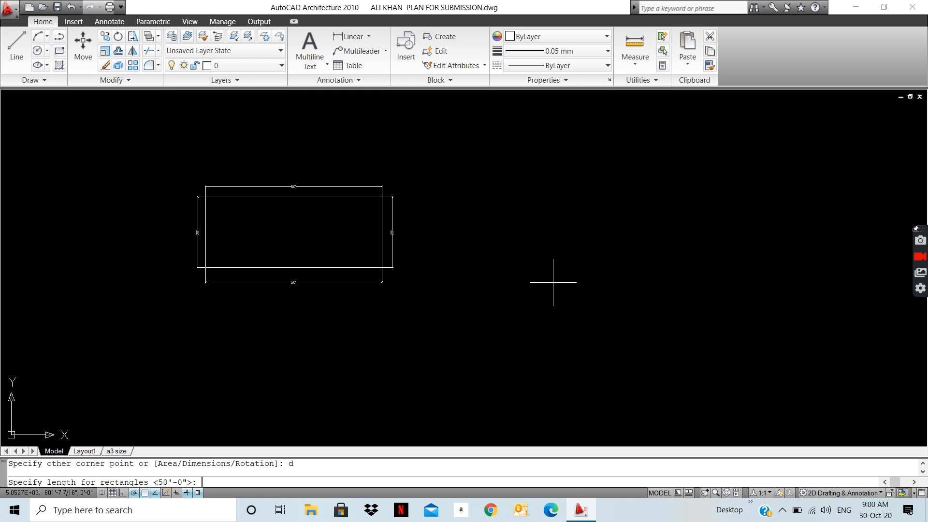
pyautogui.write("50'")
pyautogui.press('Return')
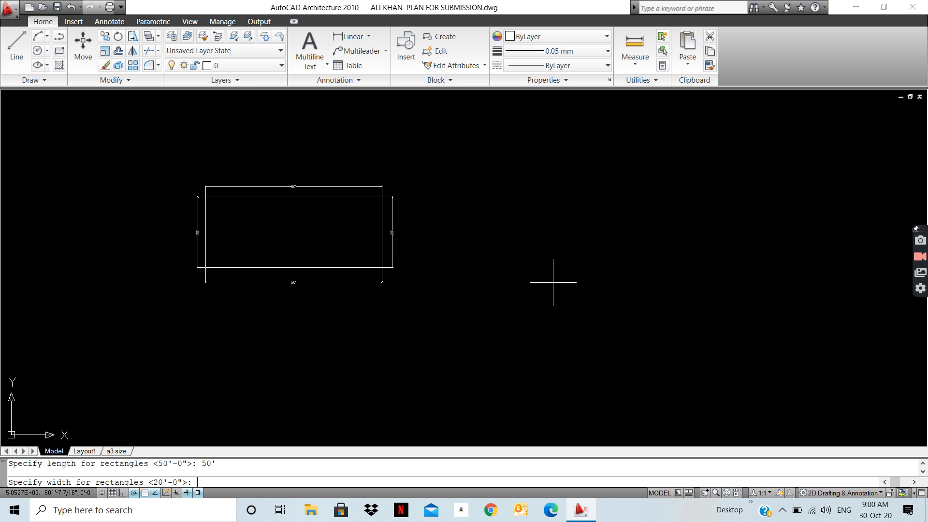
pyautogui.write("20'")
pyautogui.press('Return')
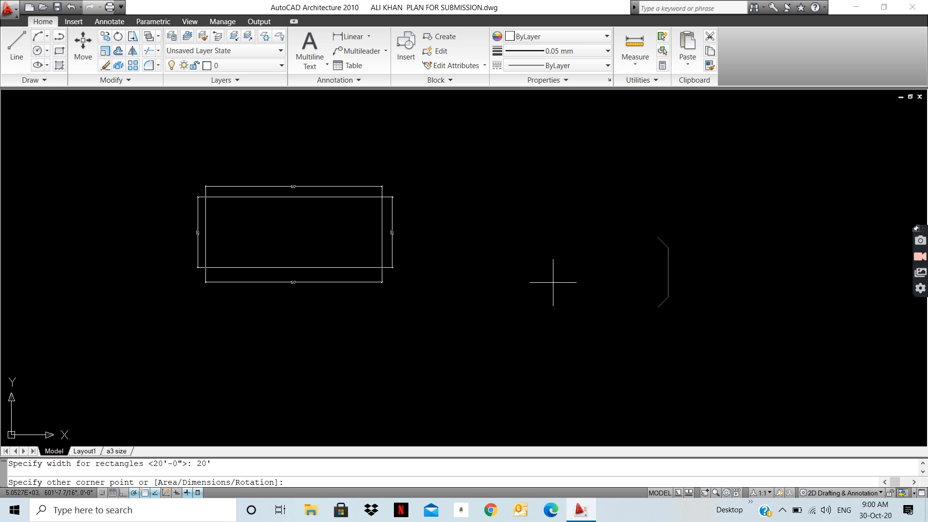
pyautogui.click(611, 274)
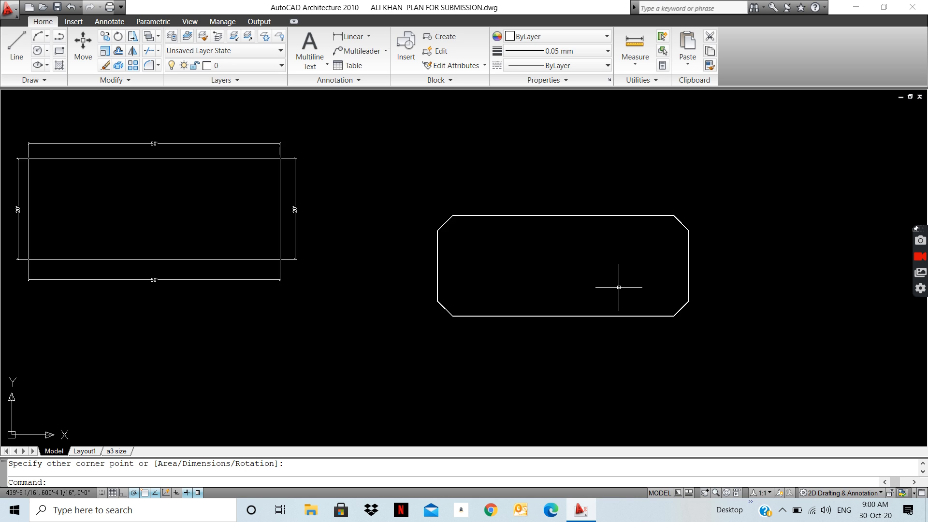
pyautogui.scroll(3, 619, 288)
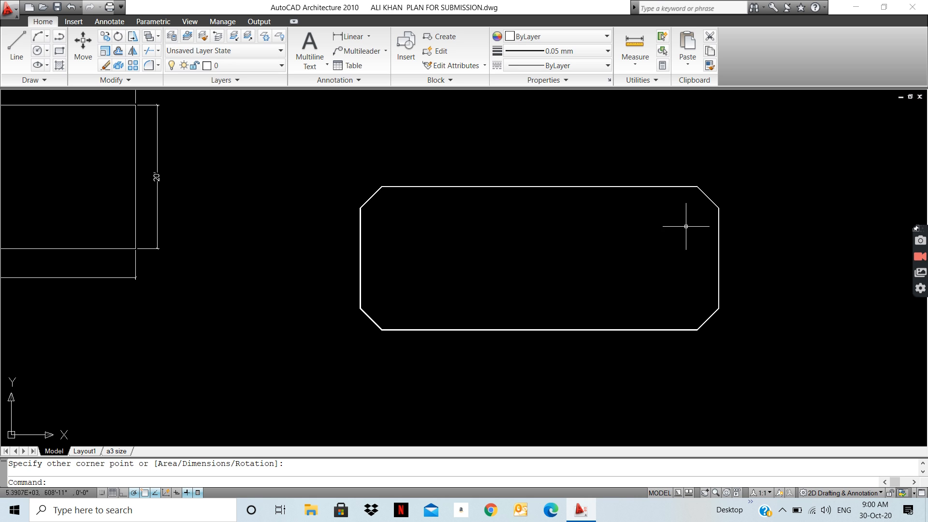
pyautogui.scroll(3, 719, 190)
pyautogui.scroll(3, 719, 190)
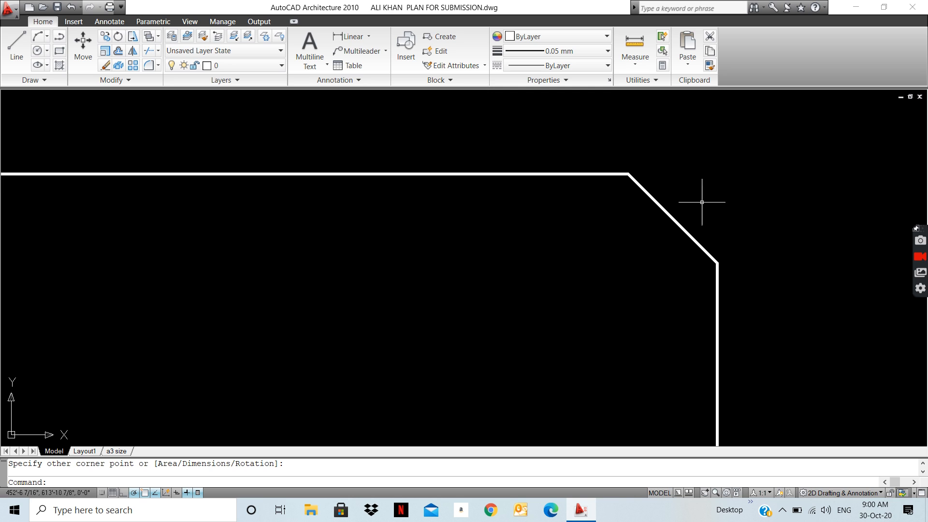
pyautogui.scroll(-5, 517, 224)
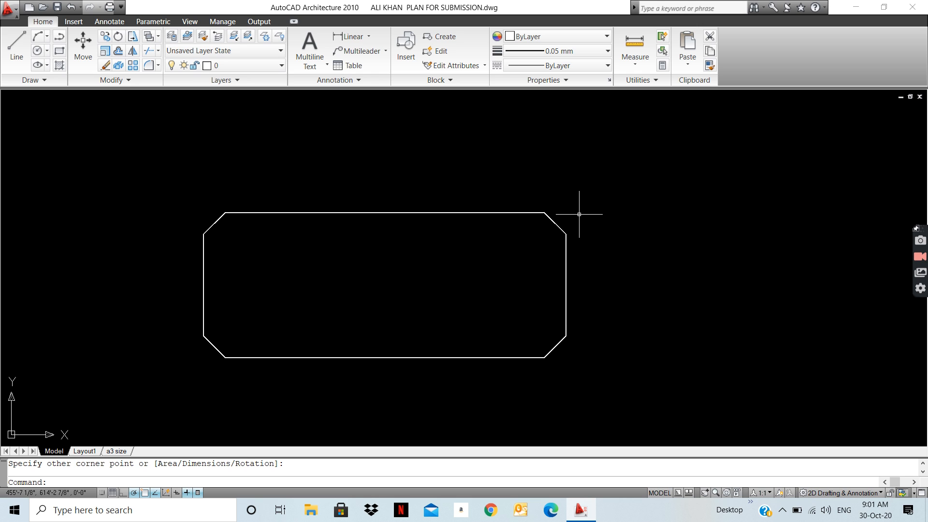
# - Draw a vertical line beyond the chamfered rectangle's right edge and a horizontal line above its top edge that crosses it
pyautogui.press('Escape')
pyautogui.write('l')
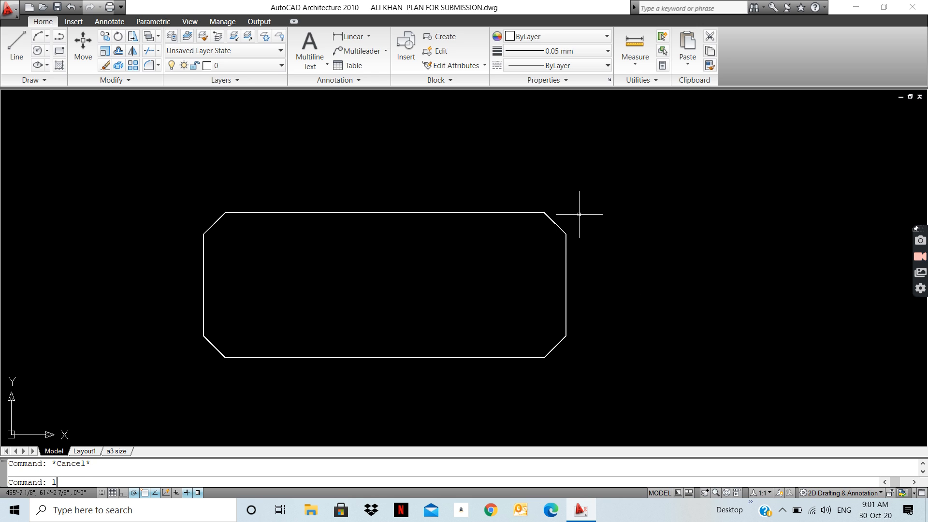
pyautogui.press('Return')
pyautogui.click(622, 405)
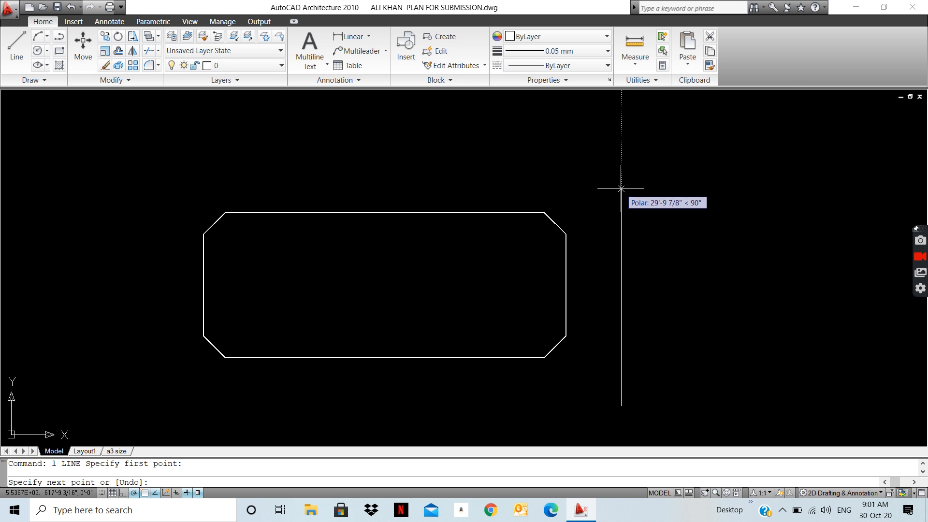
pyautogui.click(621, 132)
pyautogui.press('Return')
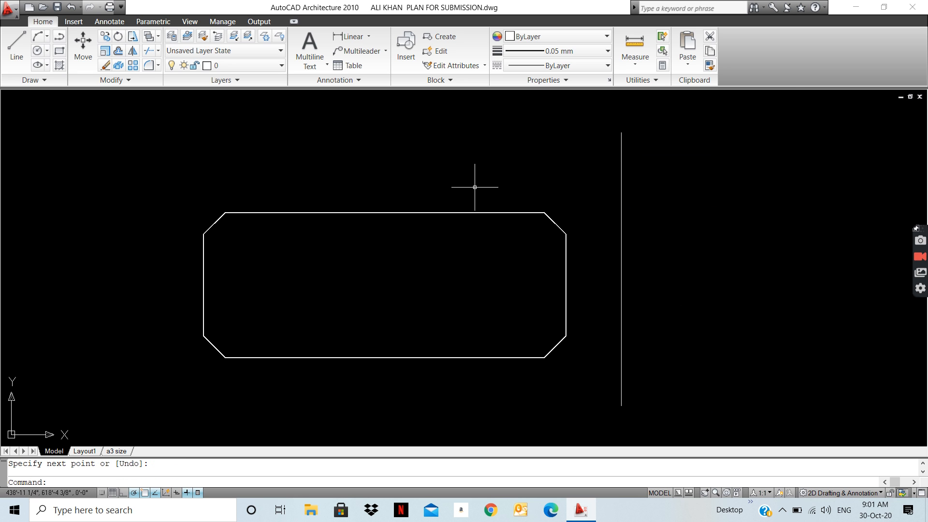
pyautogui.press('Return')
pyautogui.click(180, 142)
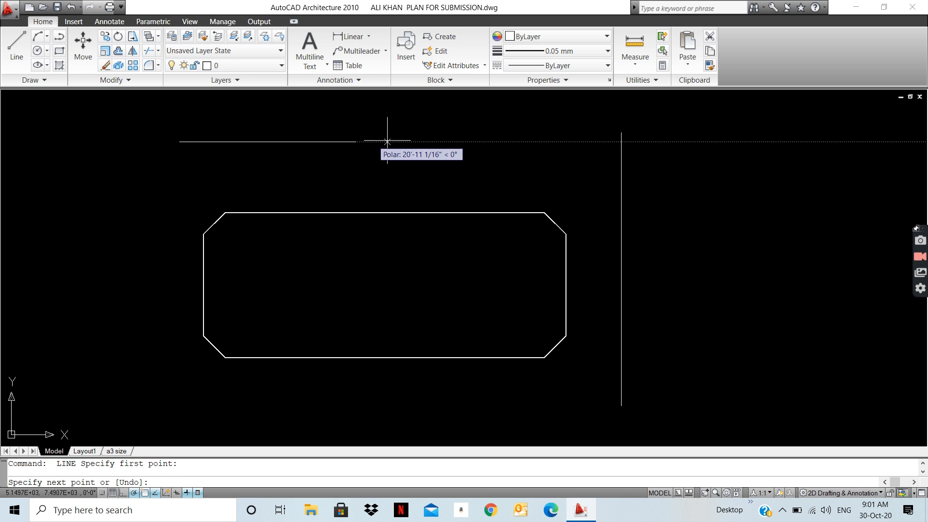
pyautogui.click(707, 142)
pyautogui.press('Return')
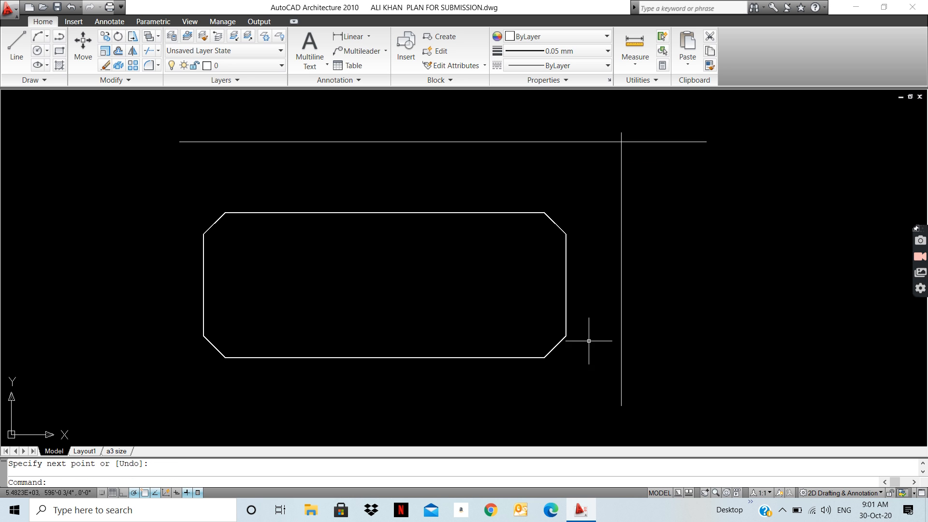
# - Draw a vertical line just outside the rectangle's right edge and a line from its upper end leftward above the top edge, ending in a short segment
pyautogui.press('Return')
pyautogui.click(586, 415)
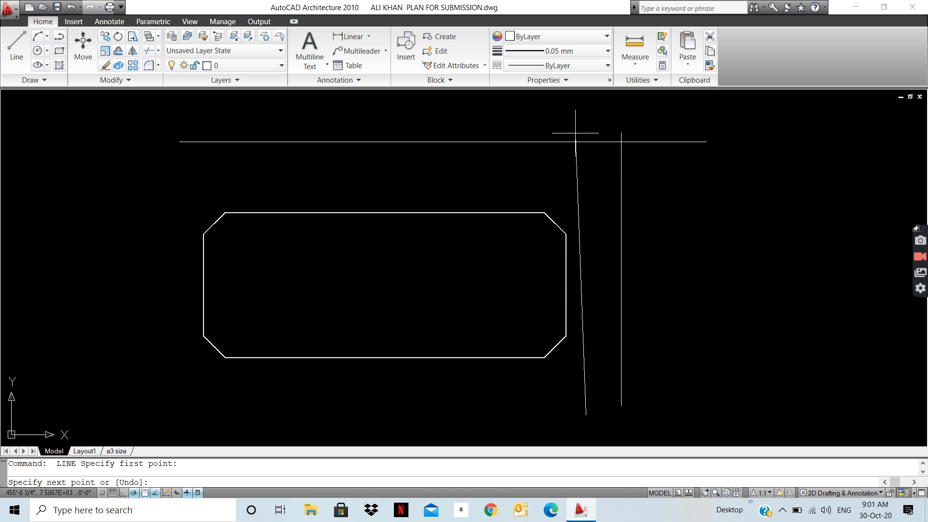
pyautogui.click(586, 198)
pyautogui.press('Return')
pyautogui.press('Return')
pyautogui.click(586, 198)
pyautogui.click(137, 204)
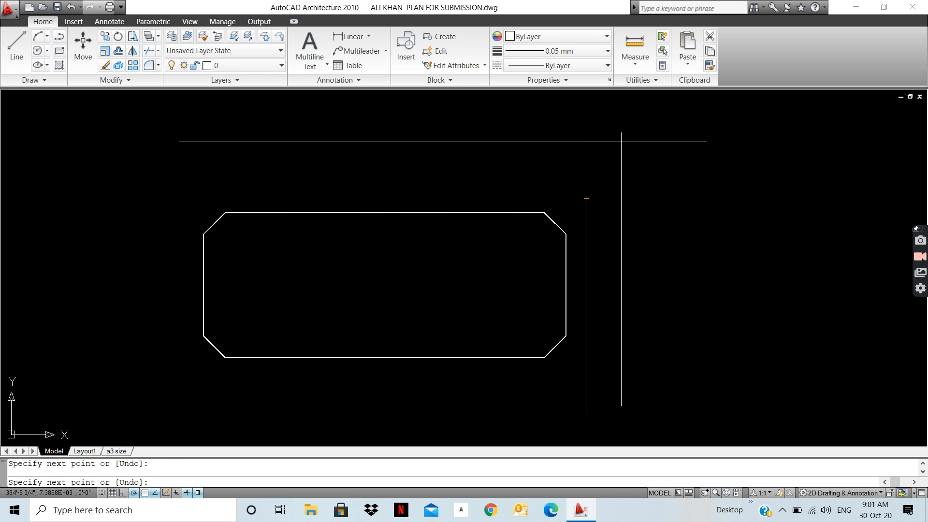
pyautogui.click(141, 198)
pyautogui.press('Return')
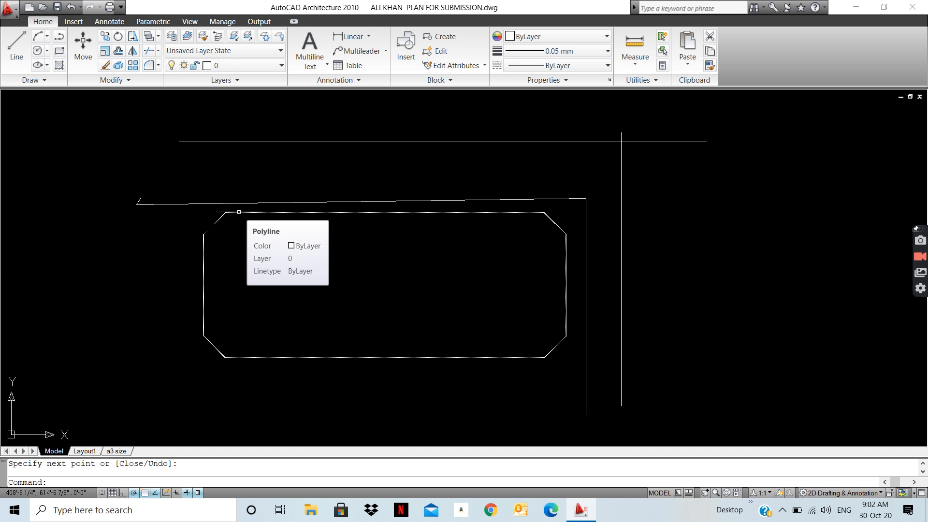
# - Erase the chamfered rectangle together with all the lines drawn around it
pyautogui.scroll(-1, 239, 211)
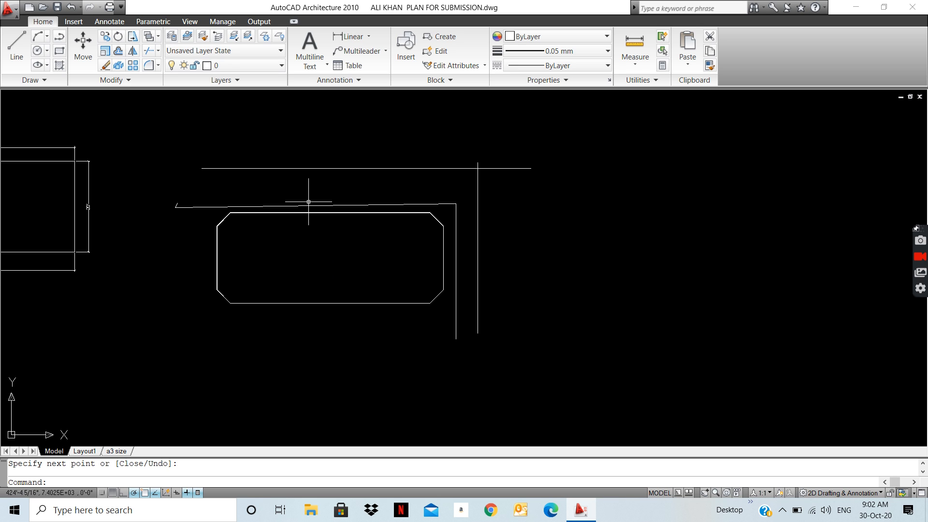
pyautogui.click(519, 151)
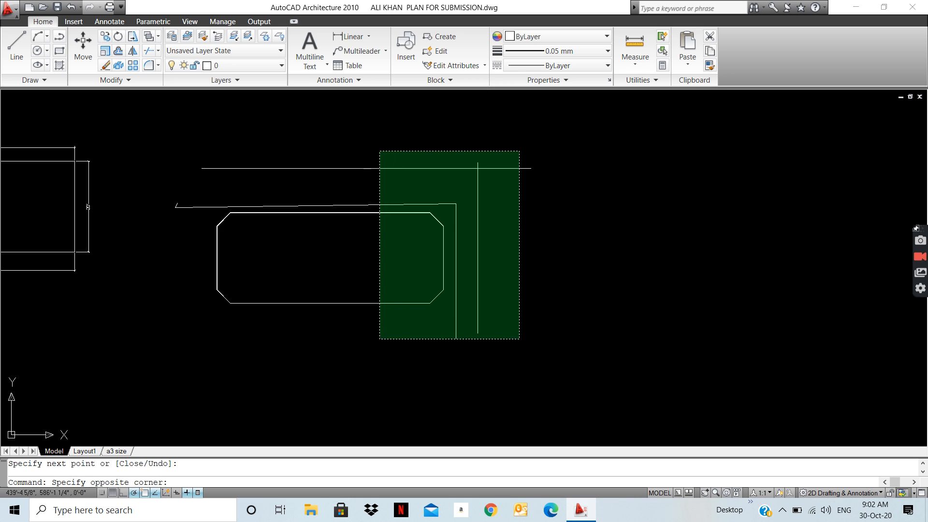
pyautogui.click(375, 347)
pyautogui.write('e')
pyautogui.press('space')
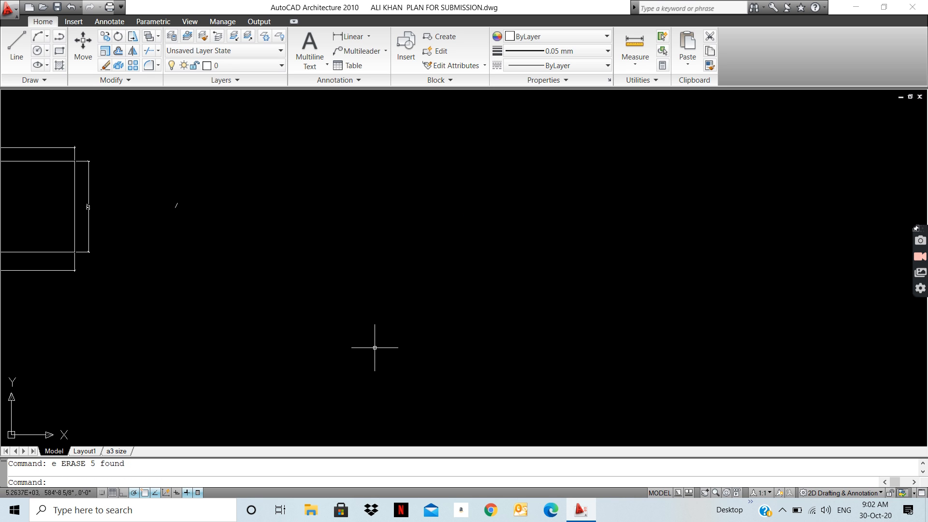
pyautogui.click(218, 160)
pyautogui.click(168, 237)
pyautogui.press('Delete')
pyautogui.press('Escape')
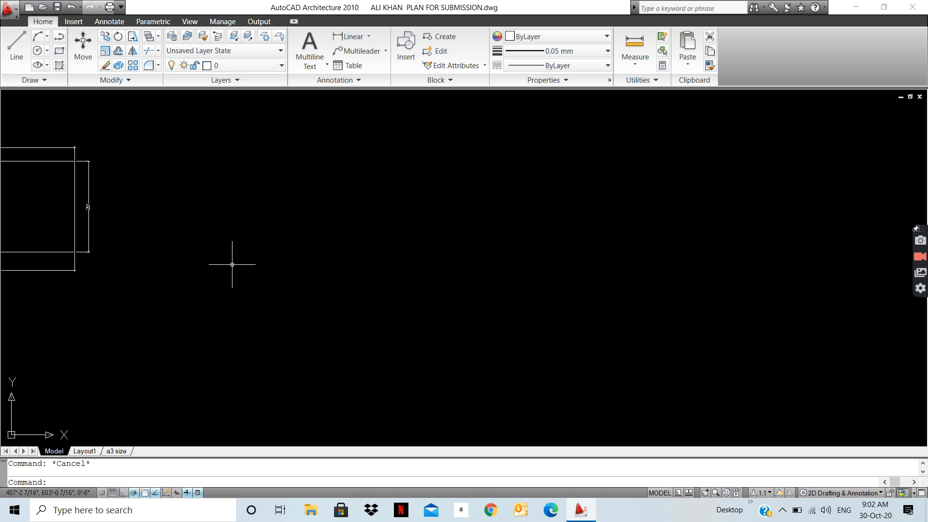
pyautogui.write('rec')
pyautogui.press('BackSpace')
pyautogui.press('BackSpace')
pyautogui.press('BackSpace')
pyautogui.write('rec')
pyautogui.press('Return')
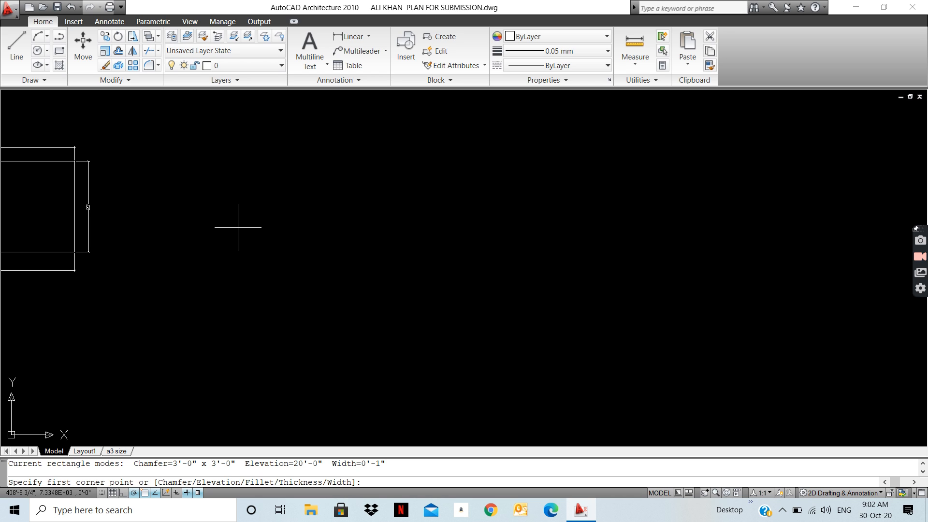
pyautogui.press('Escape')
# - Start a rectangle with the Fillet option and set the fillet radius to 3'
pyautogui.write('rec')
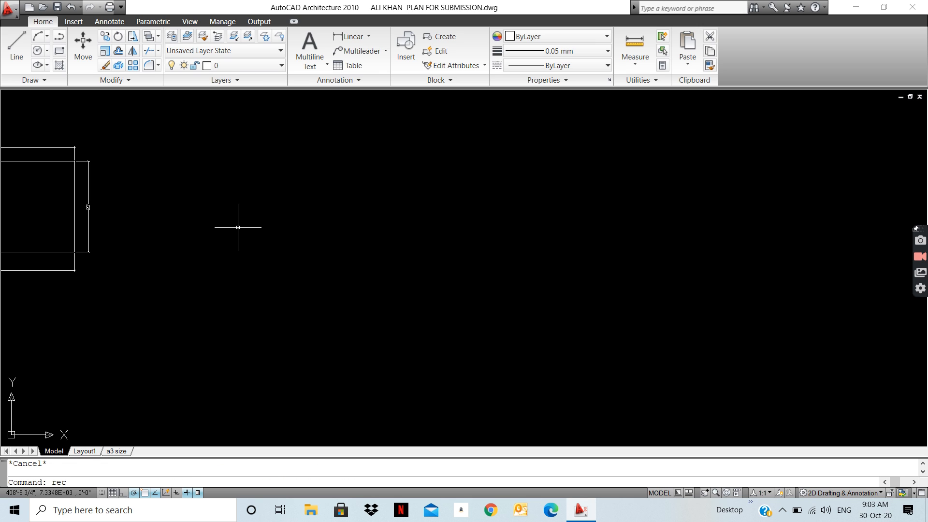
pyautogui.press('Return')
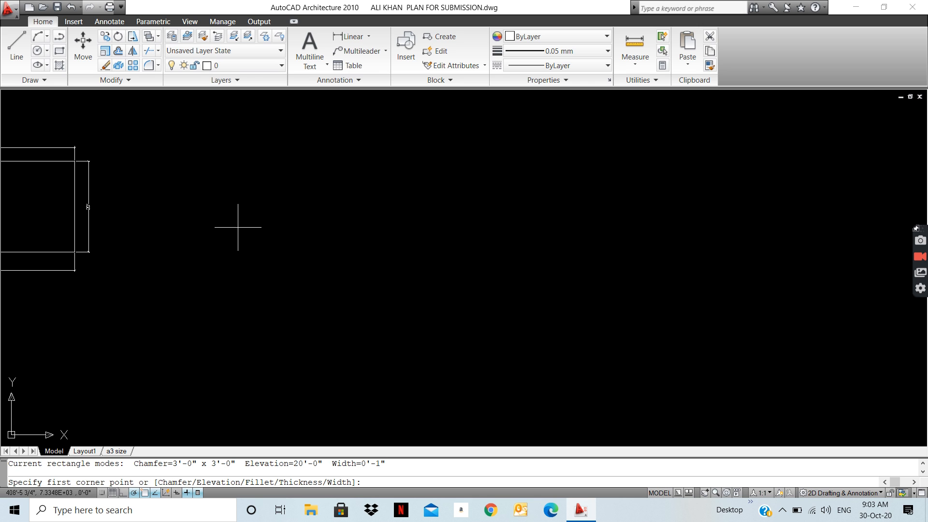
pyautogui.write('f')
pyautogui.press('Return')
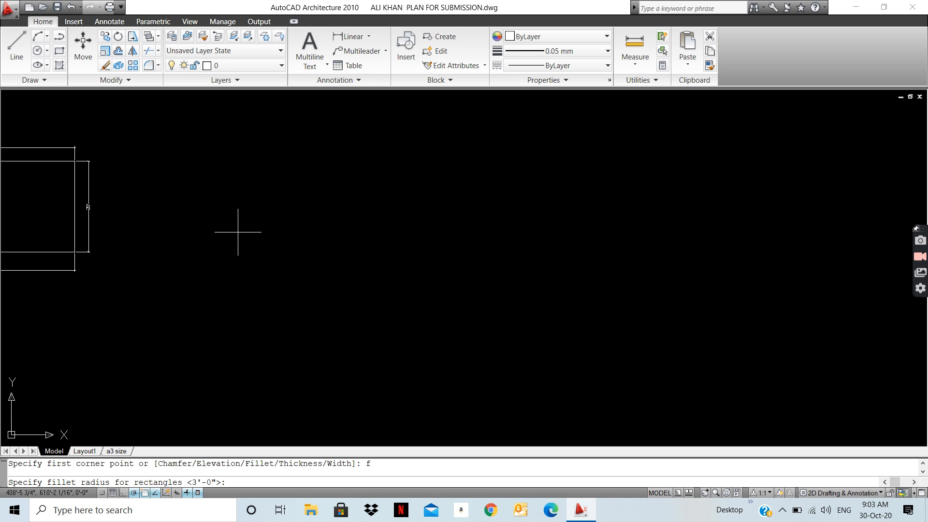
pyautogui.write("3'")
pyautogui.press('Return')
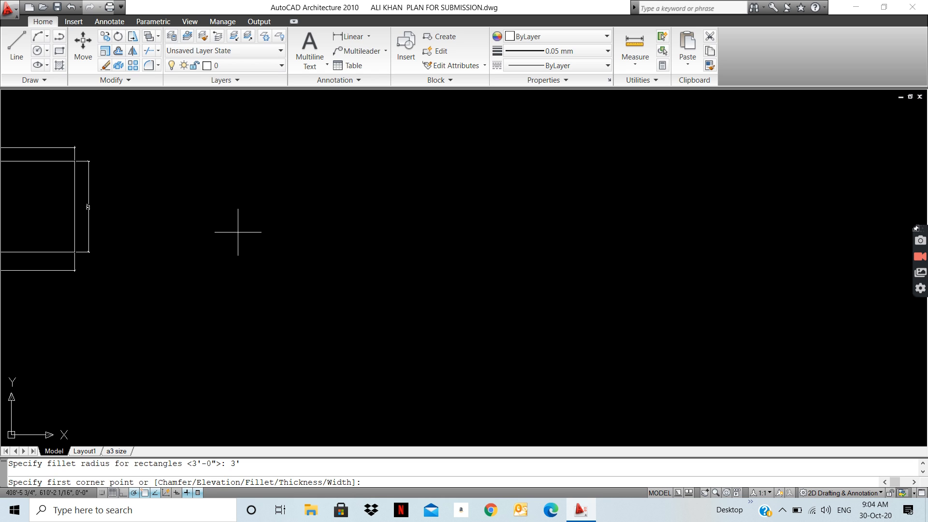
# - Place the filleted rectangle to the right of the dimensioned rectangle, 50' long and 20' wide
pyautogui.click(267, 217)
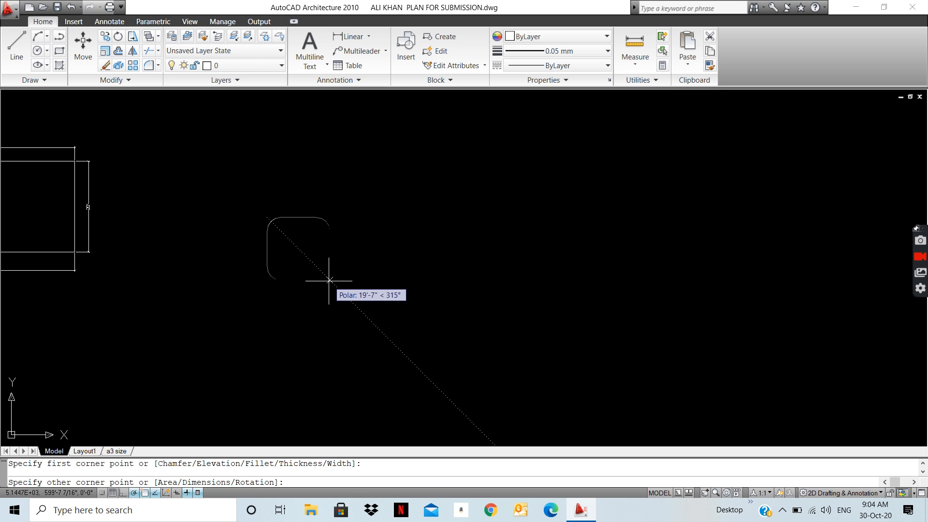
pyautogui.write('d')
pyautogui.press('Return')
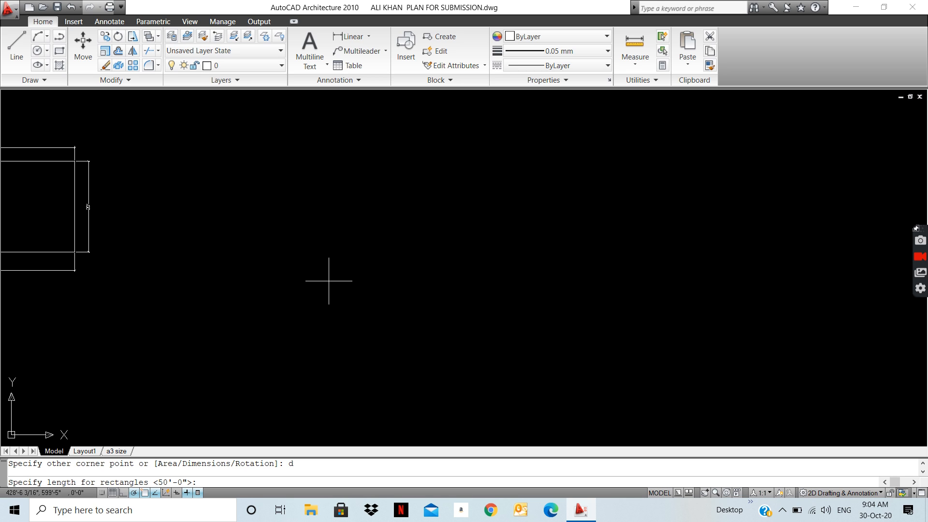
pyautogui.write('50')
pyautogui.press('Return')
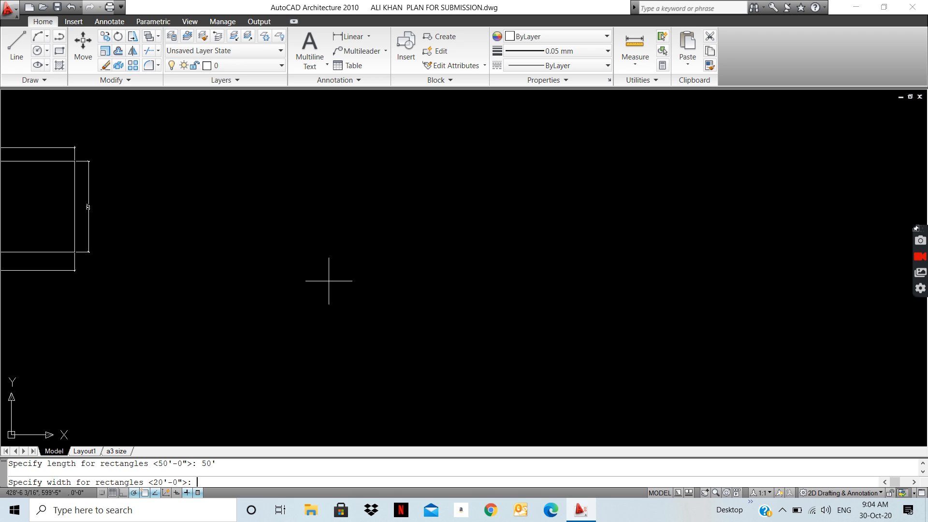
pyautogui.write("20'")
pyautogui.press('Return')
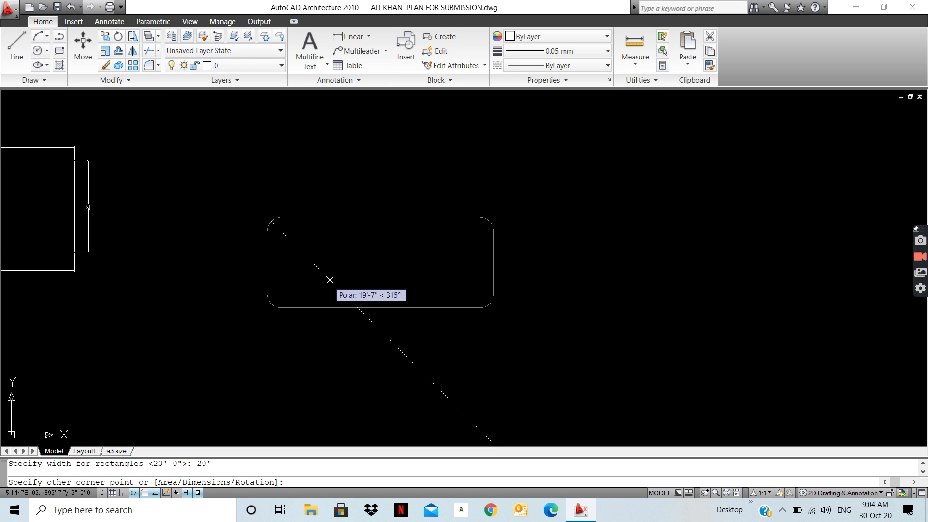
pyautogui.click(418, 256)
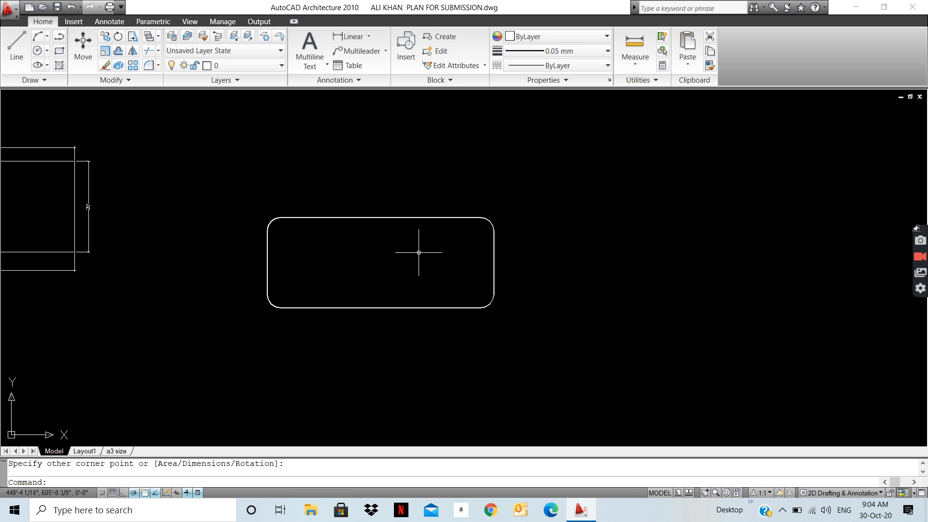
pyautogui.scroll(3, 343, 260)
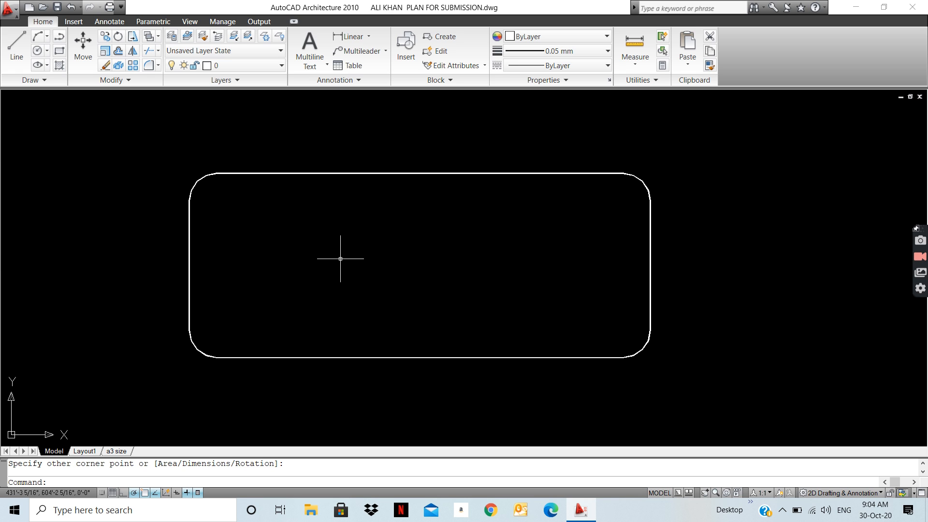
# - Add an aligned dimension above the top straight edge of the filleted rectangle
pyautogui.scroll(-2, 341, 259)
pyautogui.scroll(-2, 340, 258)
pyautogui.scroll(1, 341, 259)
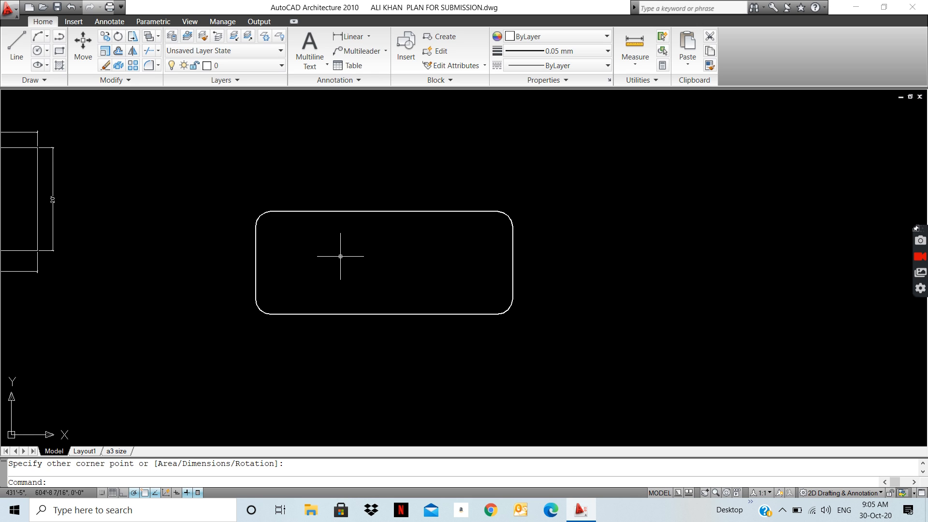
pyautogui.write('da')
pyautogui.press('Return')
pyautogui.press('Return')
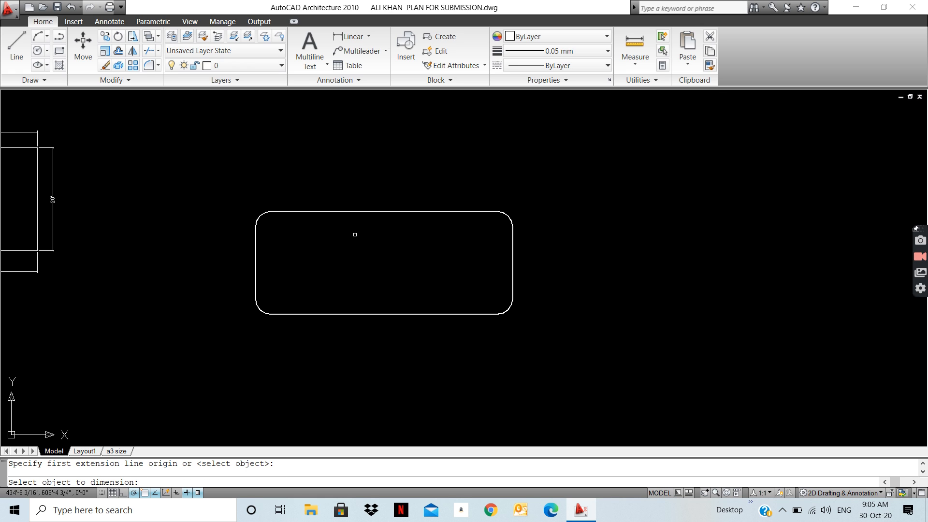
pyautogui.click(371, 211)
pyautogui.click(379, 185)
pyautogui.scroll(2, 379, 185)
pyautogui.scroll(6, 379, 186)
pyautogui.scroll(-4, 379, 184)
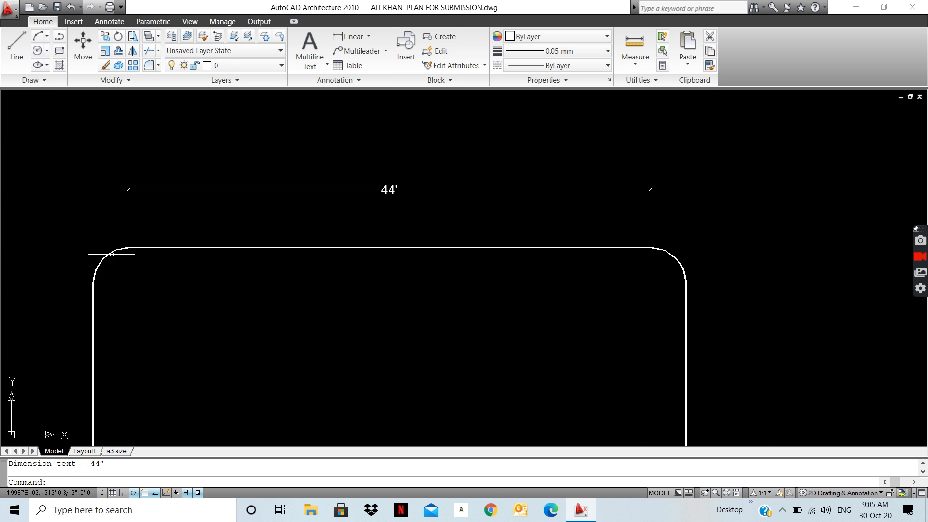
pyautogui.scroll(-2, 120, 242)
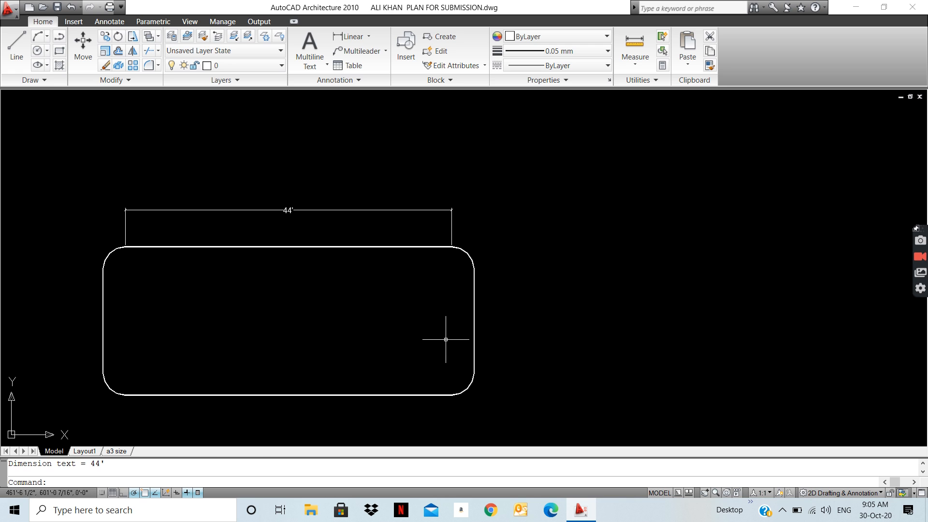
# - Dimension the right straight edge of the filleted rectangle, placing the dimension line just outside it
pyautogui.press('Return')
pyautogui.press('Return')
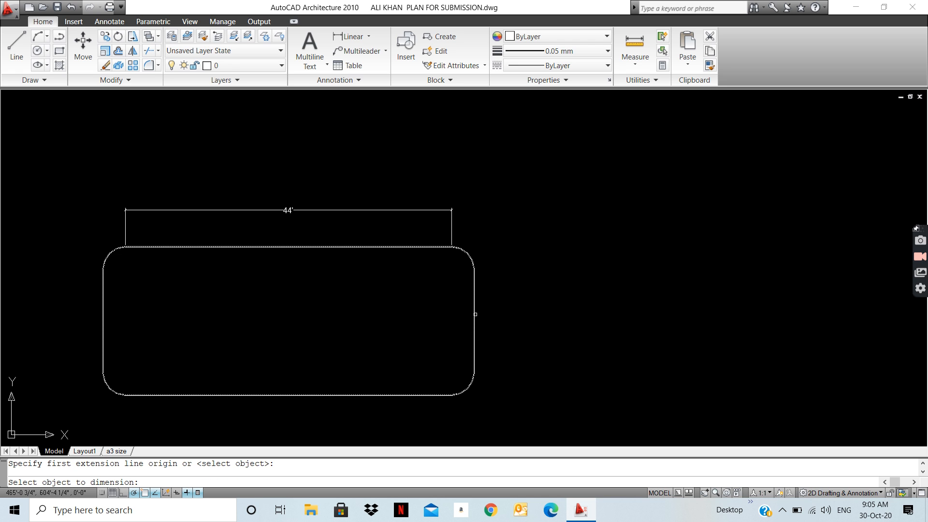
pyautogui.click(476, 313)
pyautogui.click(503, 317)
pyautogui.scroll(4, 505, 320)
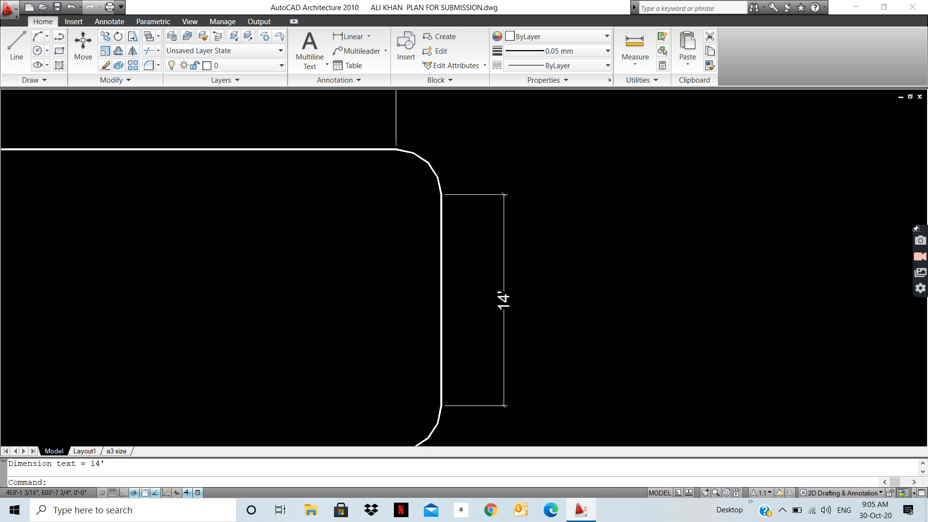
pyautogui.scroll(-4, 505, 341)
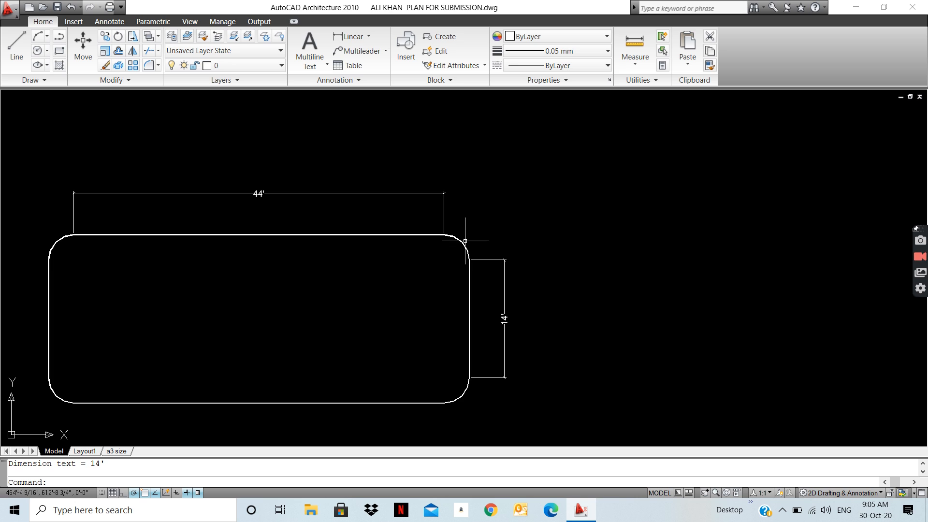
# - Start a rectangle with the Chamfer option and accept 3' for both chamfer distances
pyautogui.scroll(-2, 440, 241)
pyautogui.press('Escape')
pyautogui.write('rec')
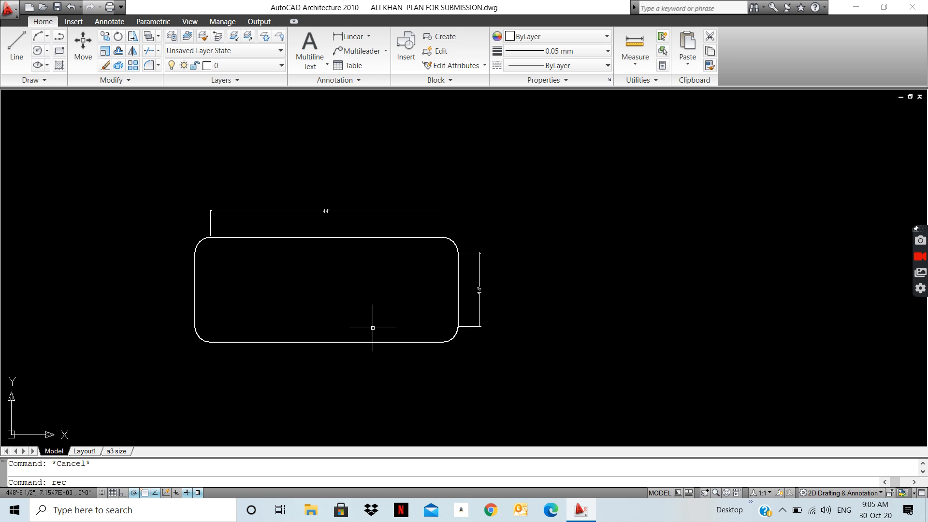
pyautogui.press('Return')
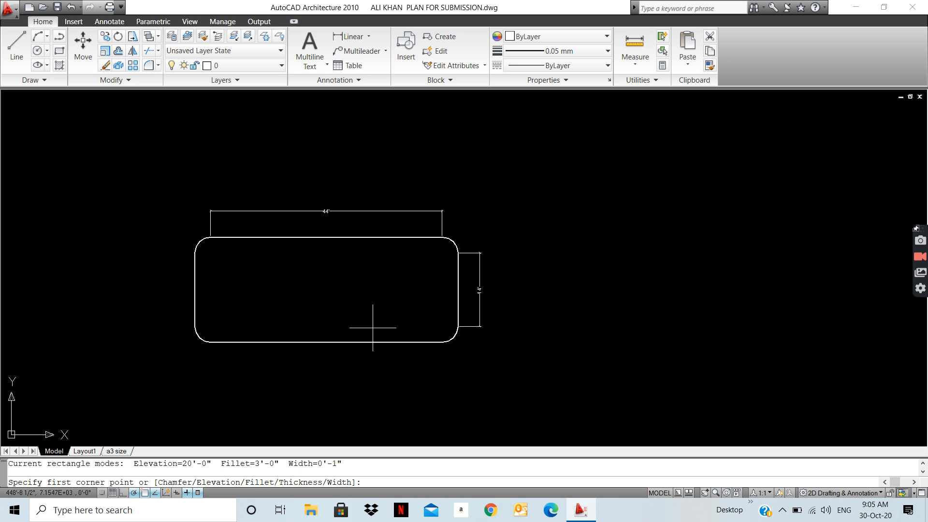
pyautogui.write('c')
pyautogui.press('Return')
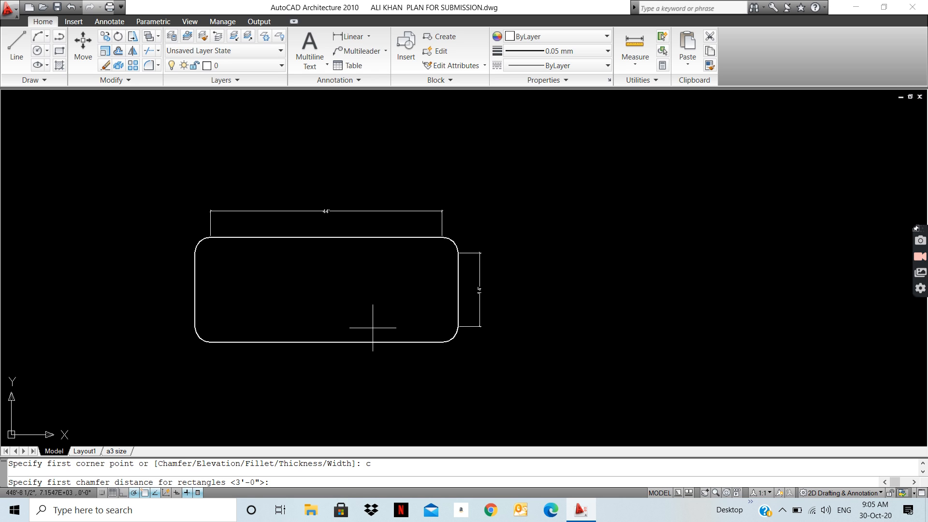
pyautogui.press('Return')
pyautogui.press('Return')
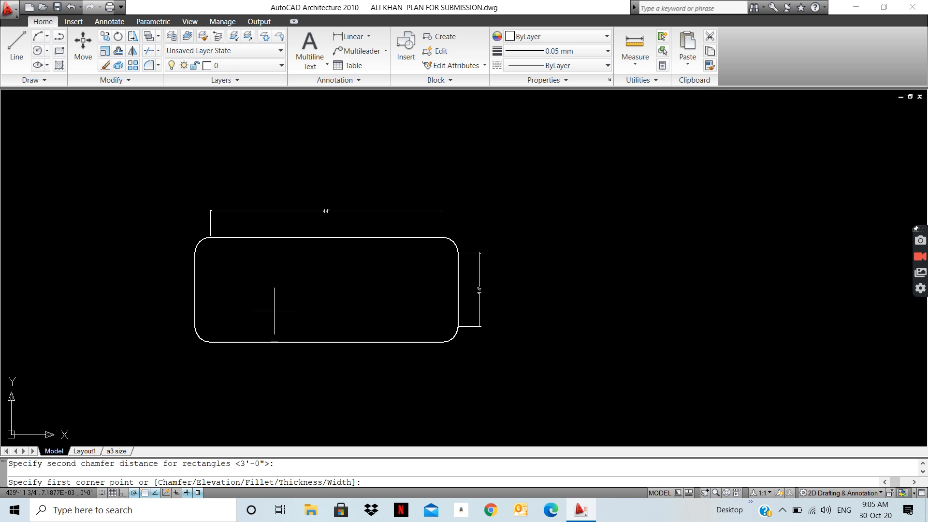
# - Place the chamfered rectangle below the filleted one by dimensions, 50' long and 20' wide
pyautogui.scroll(-2, 273, 313)
pyautogui.click(302, 356)
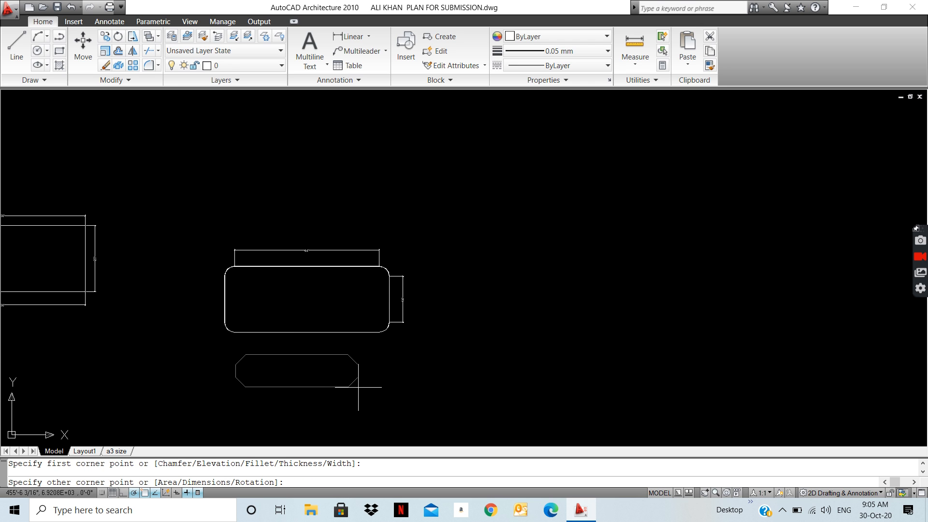
pyautogui.write('d')
pyautogui.press('Return')
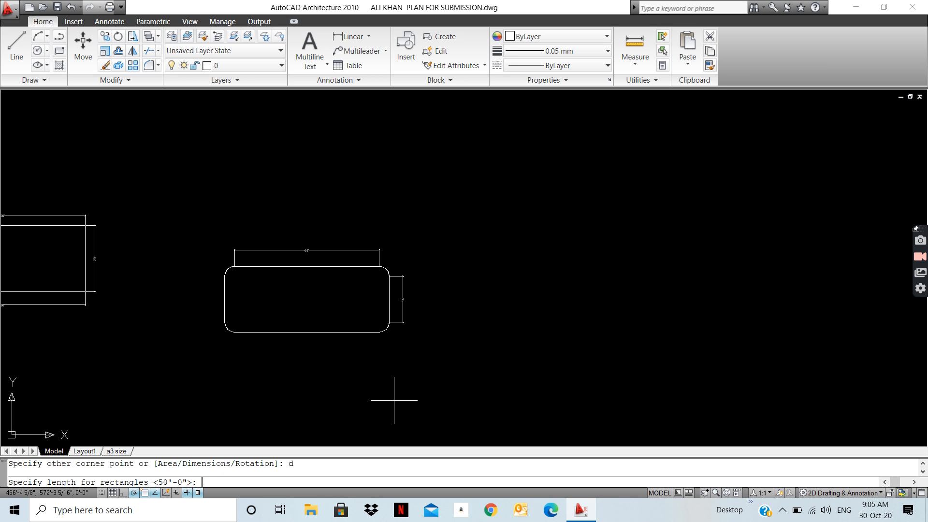
pyautogui.press('Return')
pyautogui.press('Return')
pyautogui.click(393, 403)
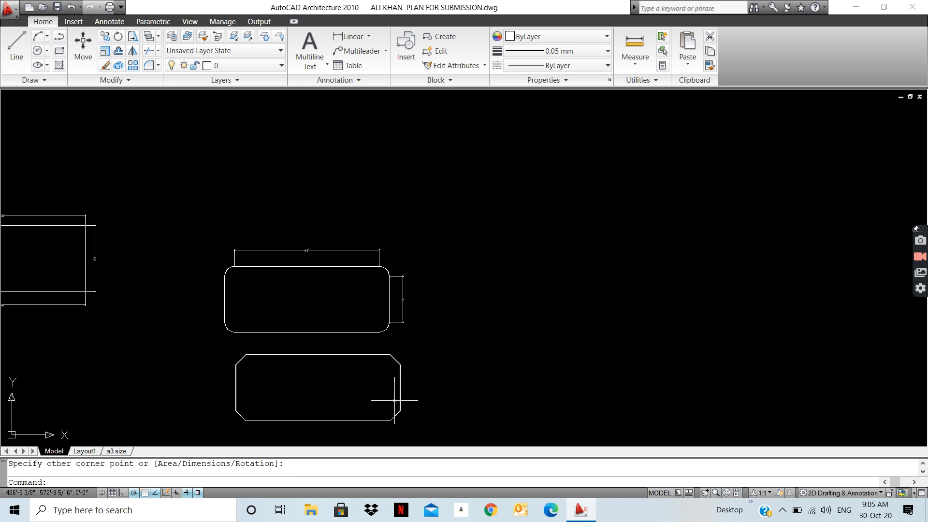
pyautogui.moveTo(363, 394); pyautogui.dragTo(386, 320, button='middle')
pyautogui.scroll(2, 354, 338)
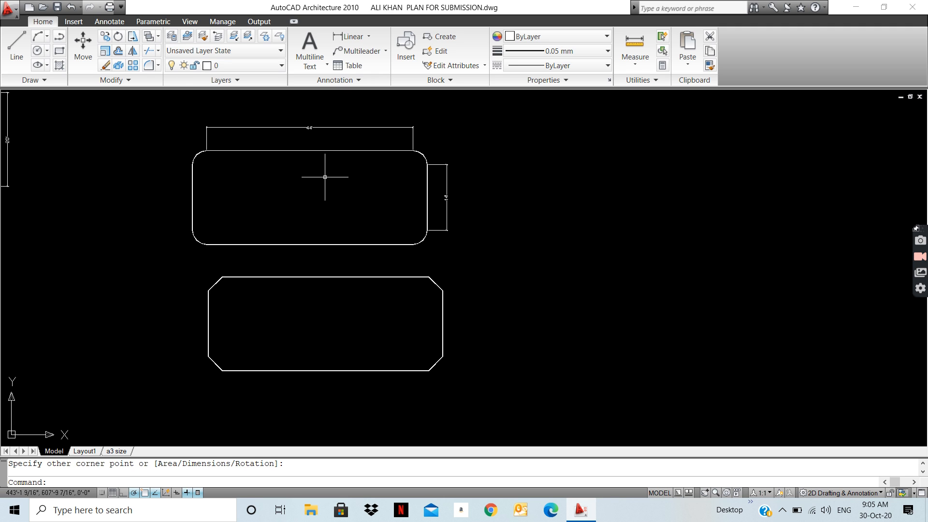
# - Add an aligned dimension to the right straight edge of the chamfered rectangle
pyautogui.scroll(-2, 325, 177)
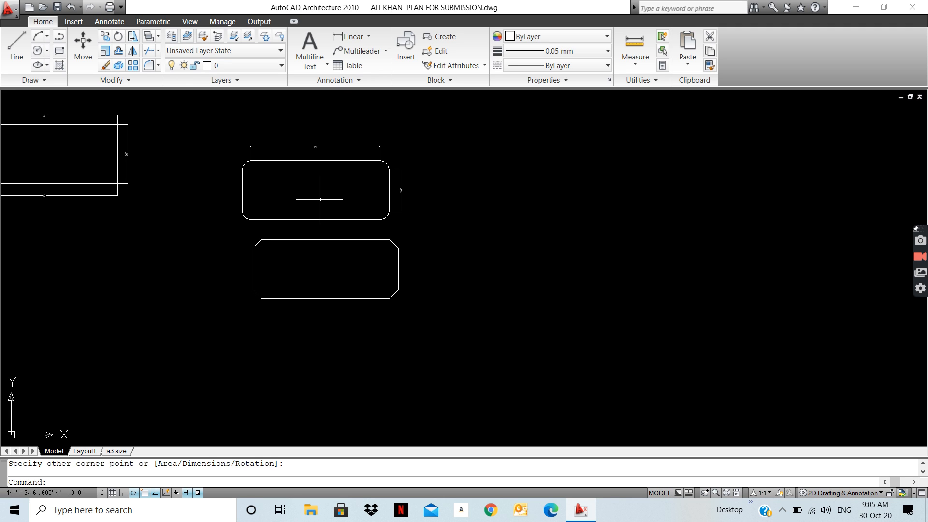
pyautogui.write('dal')
pyautogui.press('Return')
pyautogui.press('Return')
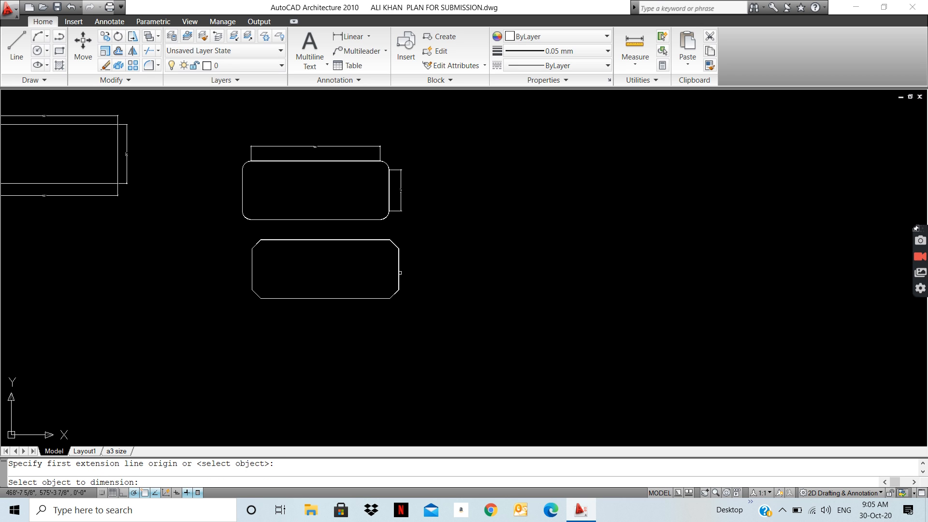
pyautogui.click(399, 276)
pyautogui.click(417, 270)
pyautogui.scroll(1, 420, 272)
pyautogui.scroll(5, 416, 263)
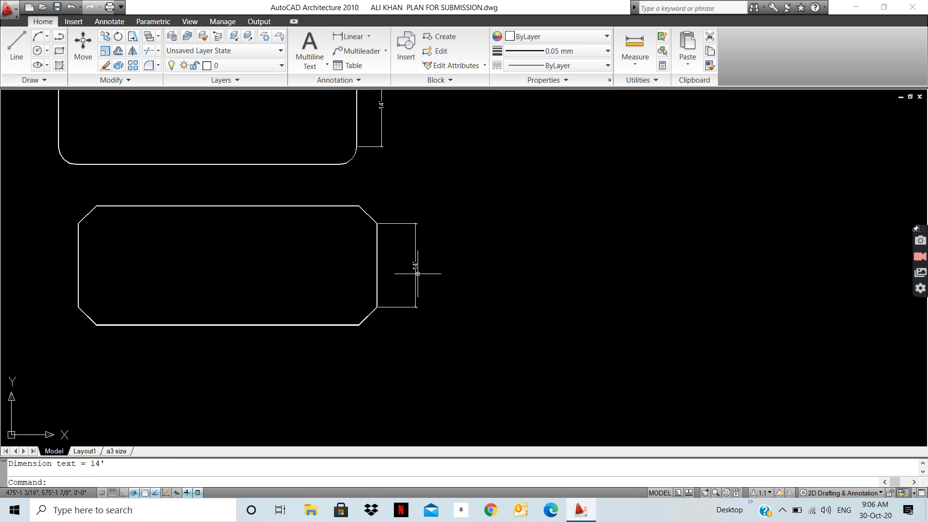
pyautogui.moveTo(321, 261)
pyautogui.mouseDown(button='middle')
pyautogui.moveTo(338, 430)
pyautogui.moveTo(332, 398)
pyautogui.mouseUp(button='middle')
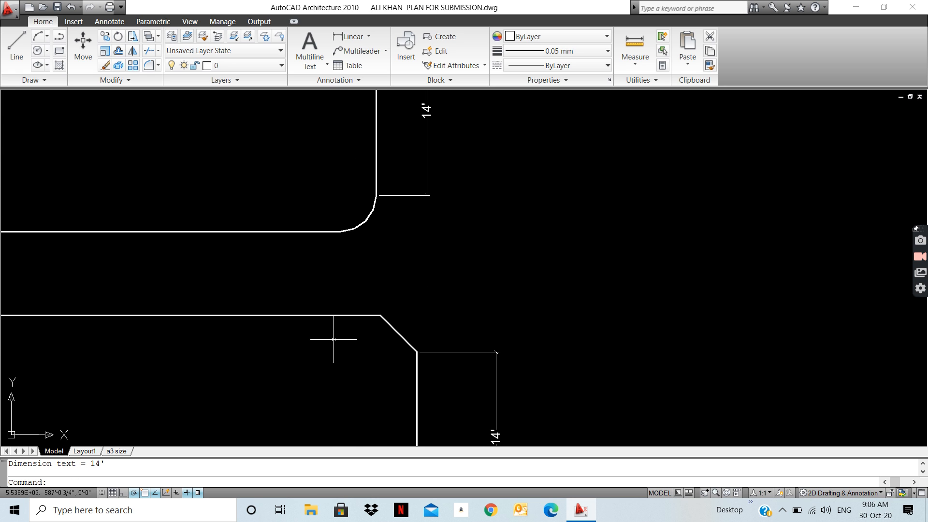
pyautogui.scroll(-2, 379, 302)
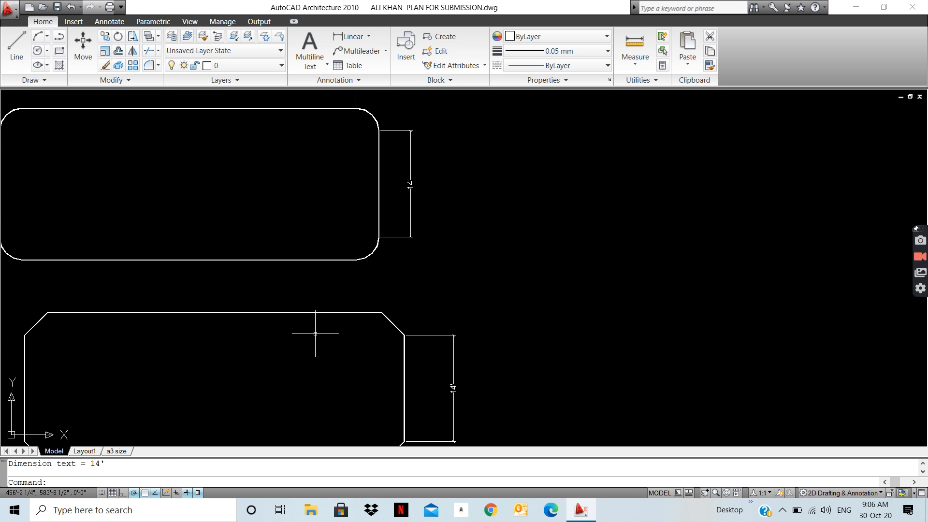
# - Dimension the top straight edge of the chamfered rectangle, placing the dimension line above it
pyautogui.moveTo(306, 347); pyautogui.dragTo(416, 296, button='middle')
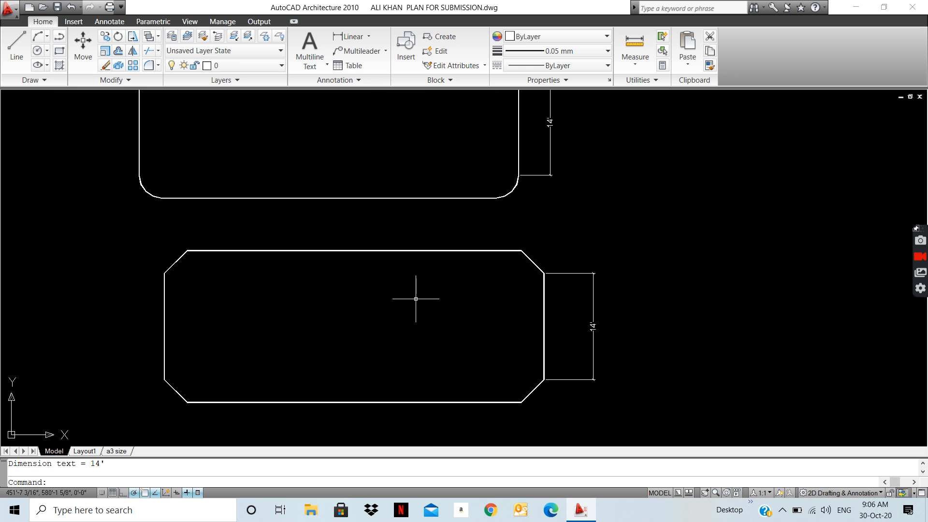
pyautogui.press('Return')
pyautogui.press('Return')
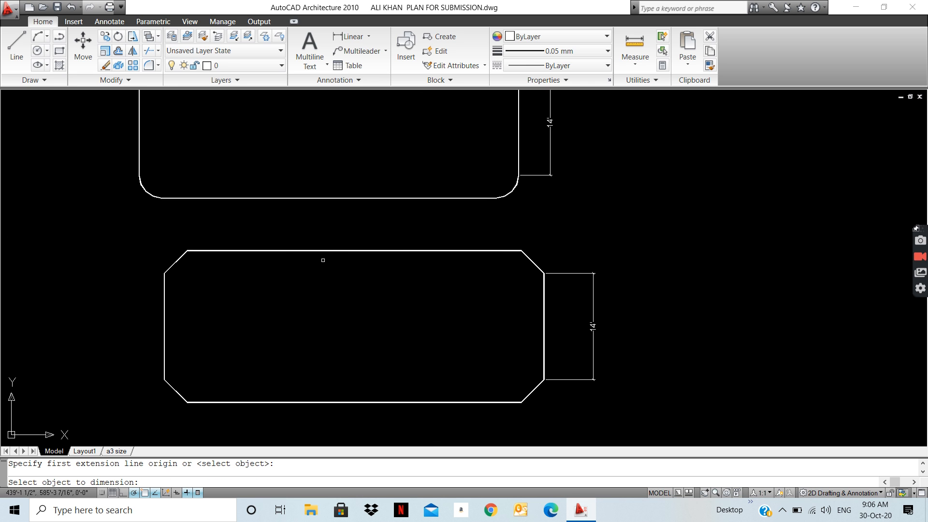
pyautogui.click(338, 251)
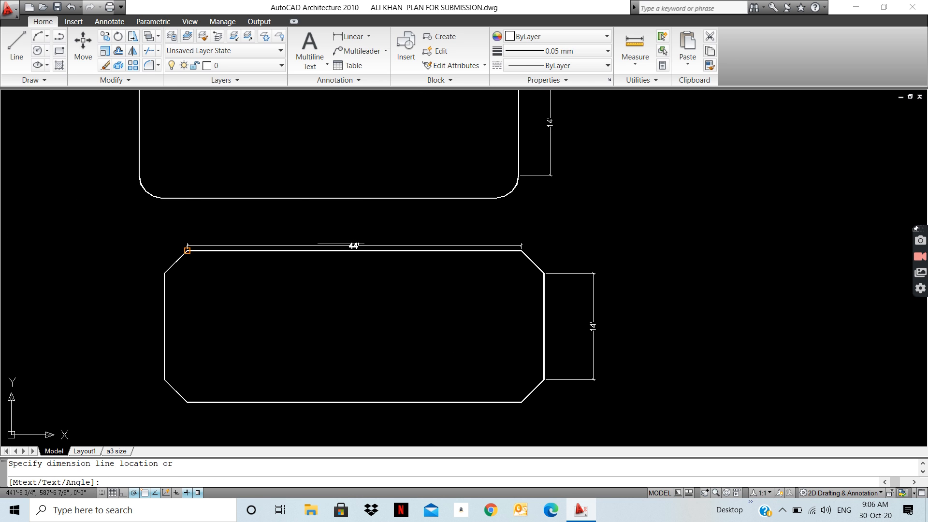
pyautogui.click(342, 231)
# - Dimension the bottom straight edge of the chamfered rectangle, placing the dimension line below it
pyautogui.press('Return')
pyautogui.press('Return')
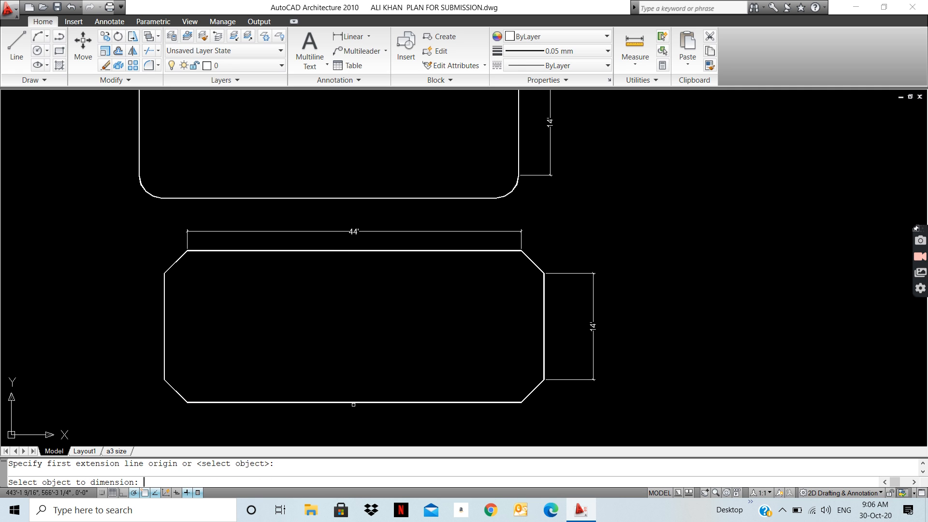
pyautogui.click(353, 401)
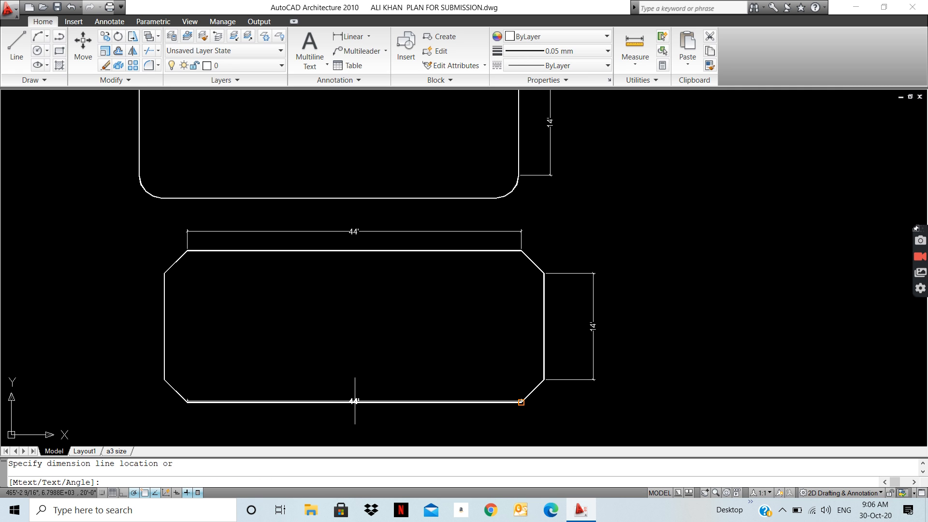
pyautogui.click(354, 428)
pyautogui.moveTo(377, 403); pyautogui.dragTo(353, 389, button='middle')
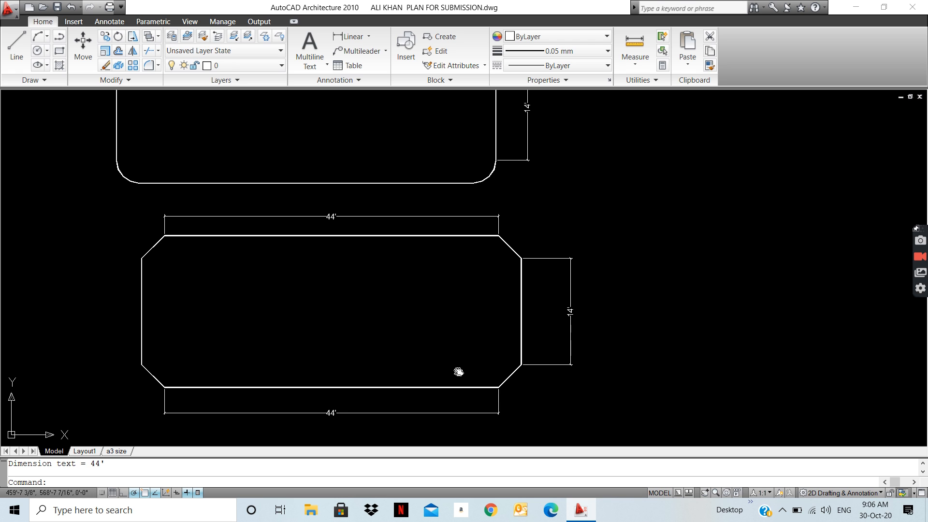
pyautogui.scroll(1, 459, 358)
pyautogui.scroll(2, 474, 349)
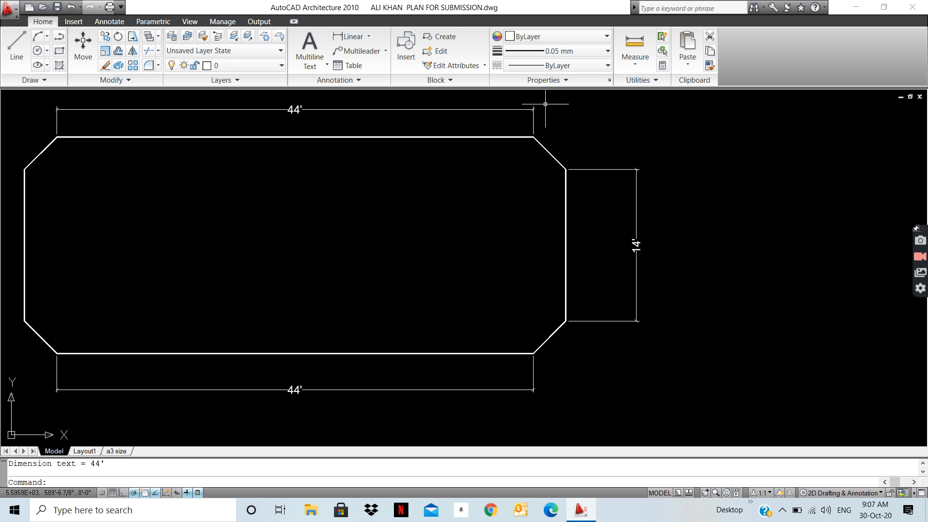
pyautogui.scroll(-4, 552, 209)
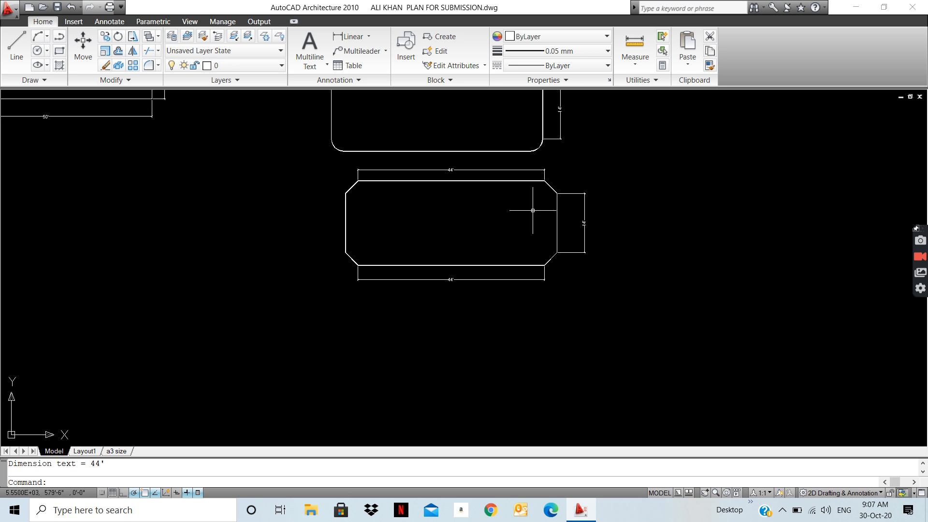
pyautogui.moveTo(479, 245)
pyautogui.mouseDown(button='middle')
pyautogui.moveTo(632, 376)
pyautogui.moveTo(626, 369)
pyautogui.mouseUp(button='middle')
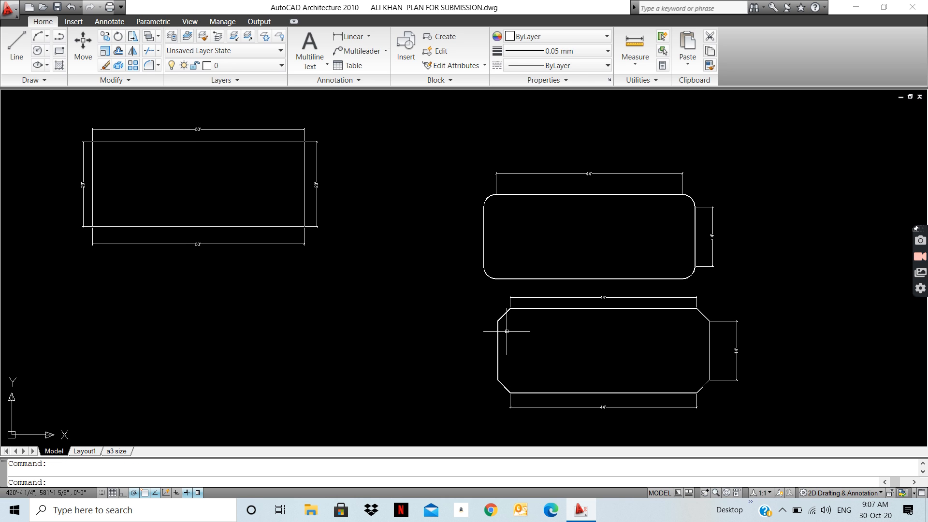
pyautogui.write('r')
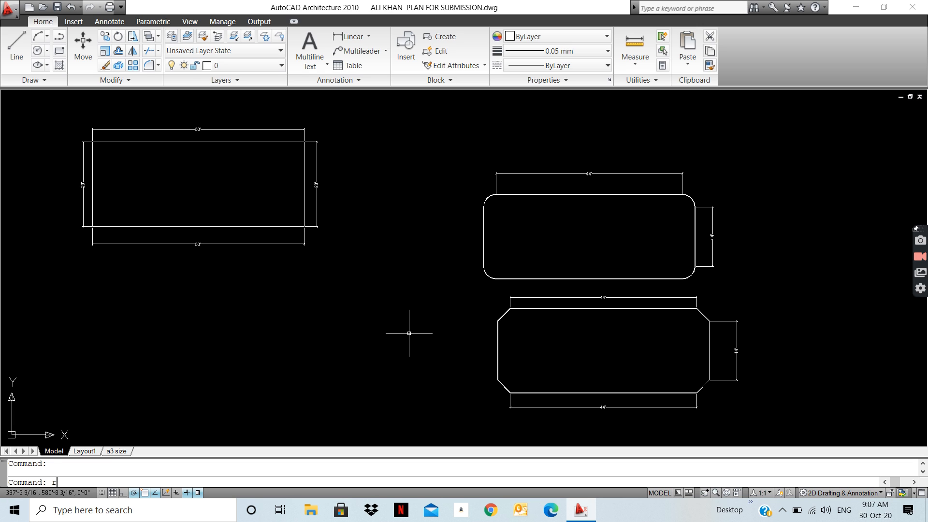
pyautogui.write('ec')
pyautogui.press('Return')
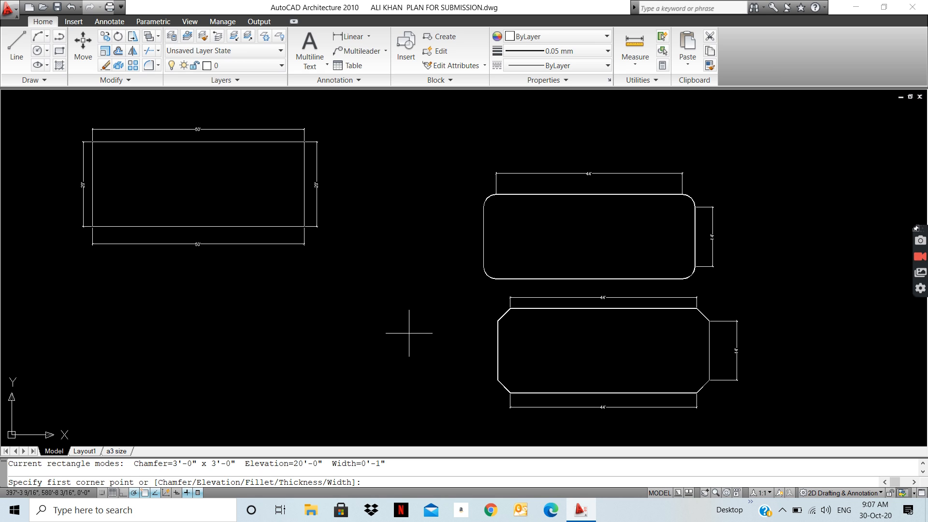
pyautogui.press('Escape')
pyautogui.write('re')
pyautogui.press('Escape')
# - Start a rectangle with the Width option and set the line width to 5'
pyautogui.write('rec')
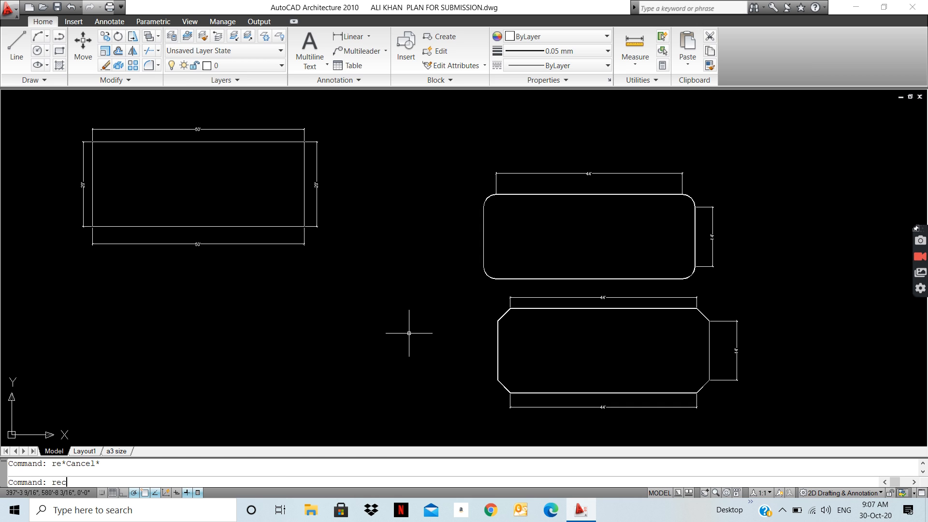
pyautogui.press('Return')
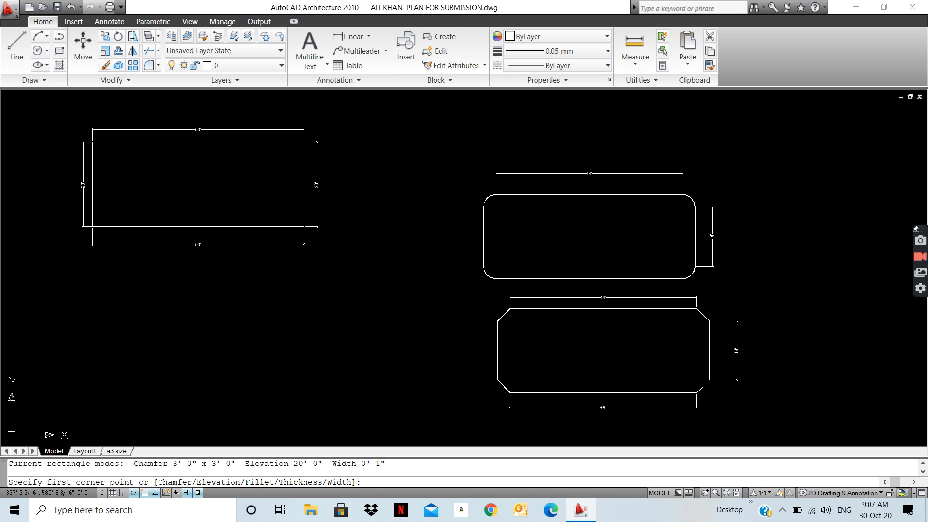
pyautogui.write('w')
pyautogui.press('Return')
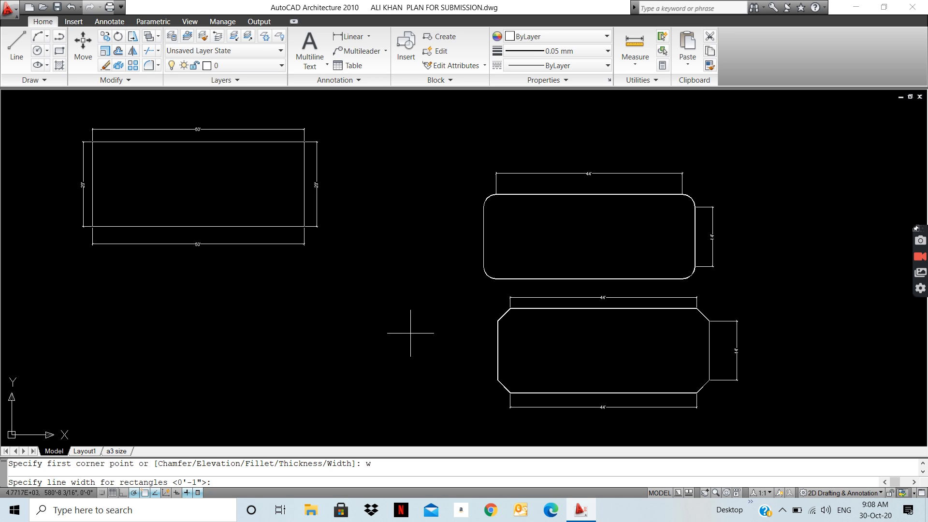
pyautogui.write("5'")
pyautogui.press('Return')
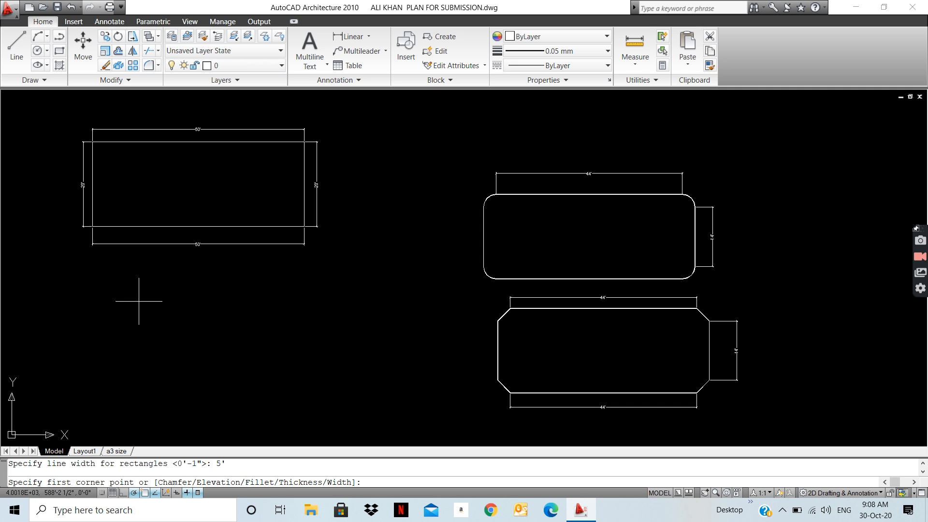
# - Draw a 50' by 20' chamfered rectangle with the 5' line width in the empty area below the plain rectangle
pyautogui.click(110, 308)
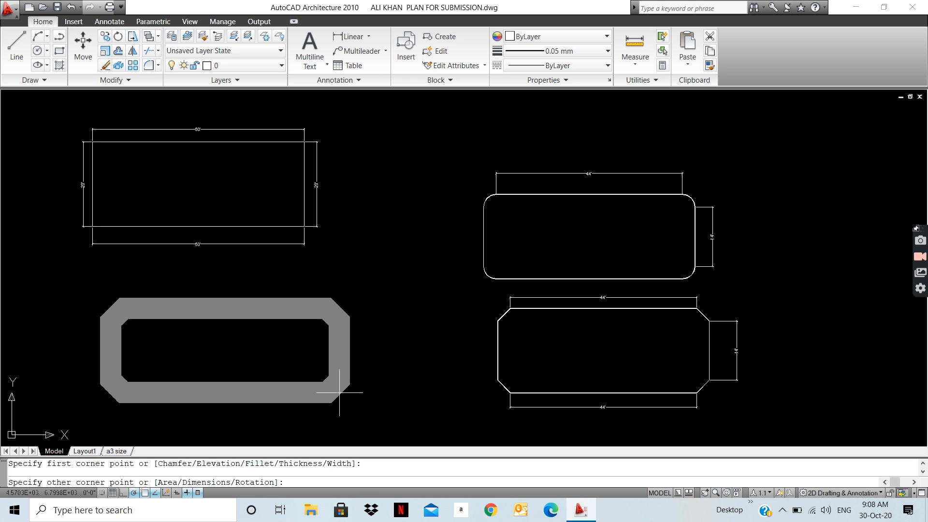
pyautogui.write('d')
pyautogui.press('Return')
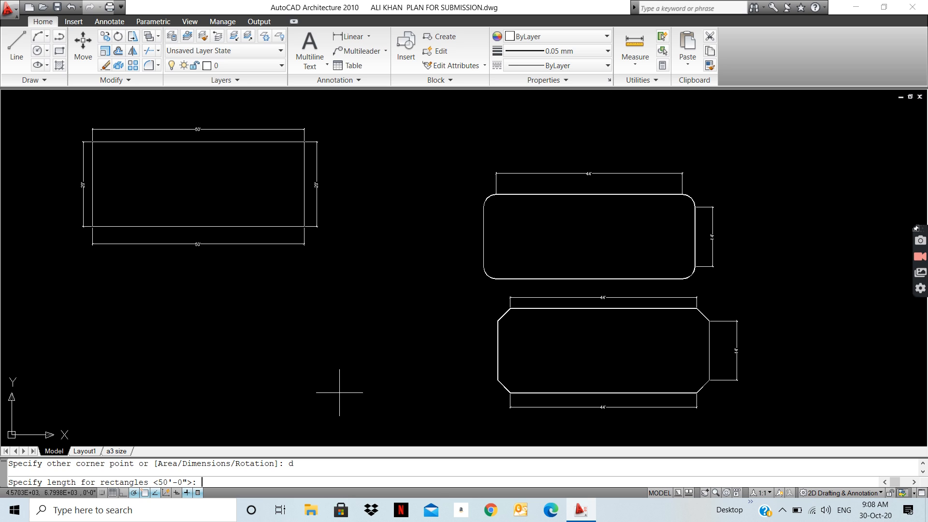
pyautogui.write("50'")
pyautogui.press('Return')
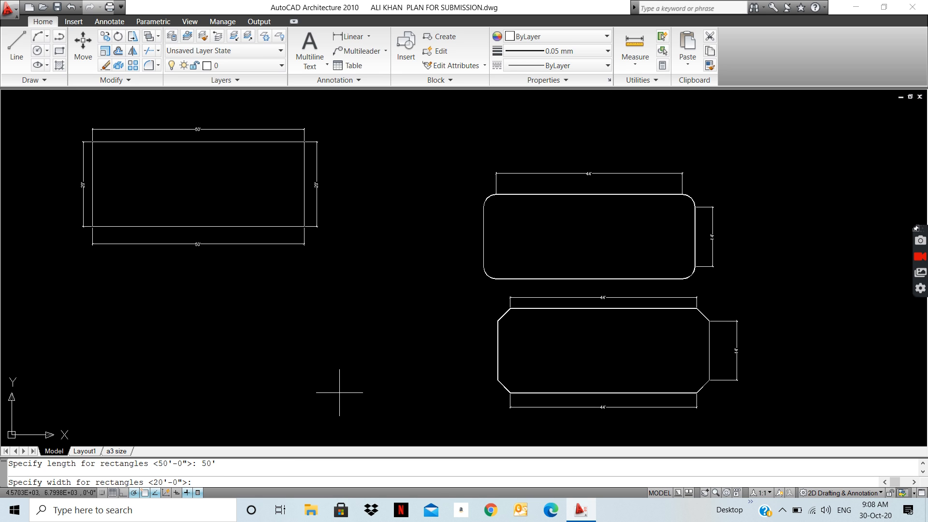
pyautogui.press('Return')
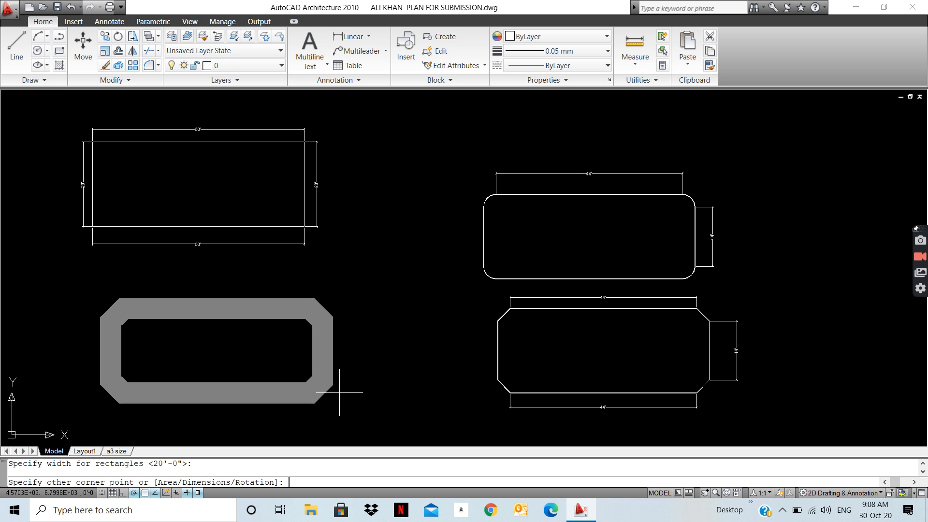
pyautogui.click(262, 358)
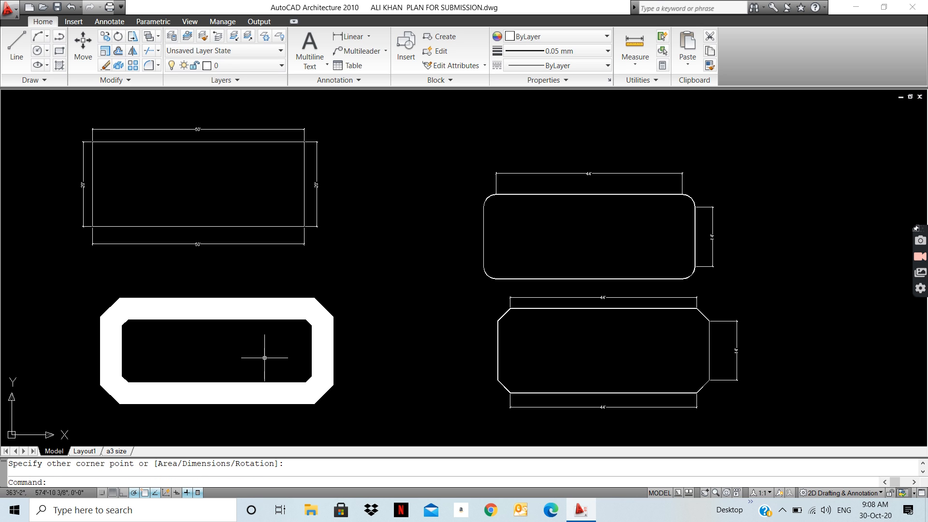
# - Add an aligned dimension to the top straight edge of the thick-lined rectangle, placing the dimension line above it
pyautogui.scroll(2, 265, 359)
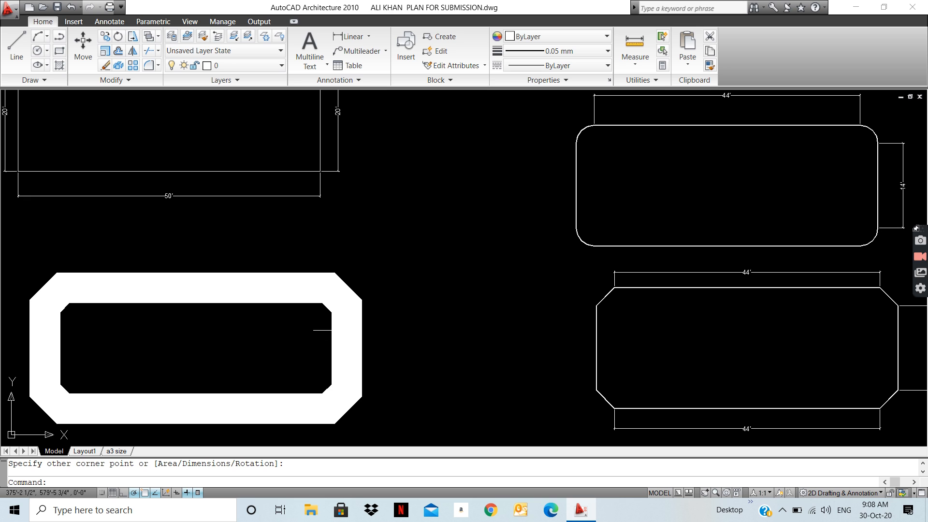
pyautogui.scroll(-2, 319, 332)
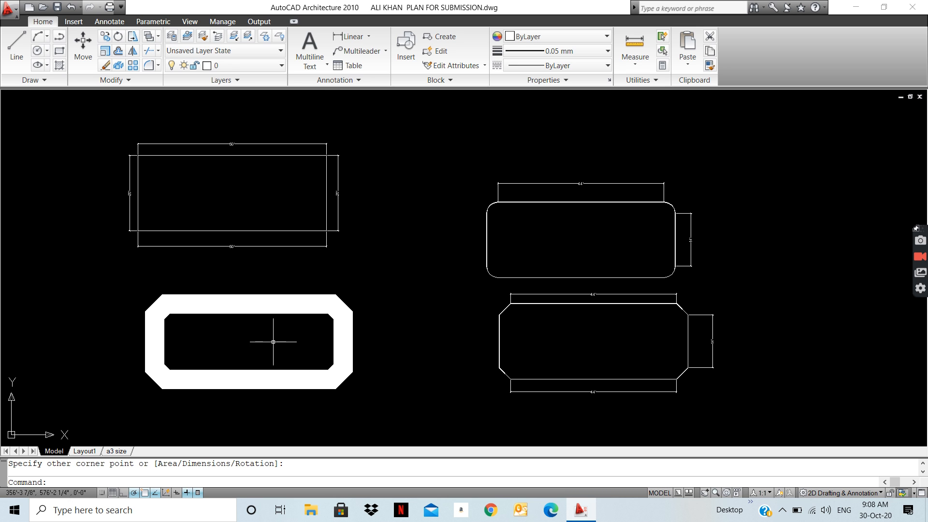
pyautogui.moveTo(260, 345); pyautogui.dragTo(271, 342, button='middle')
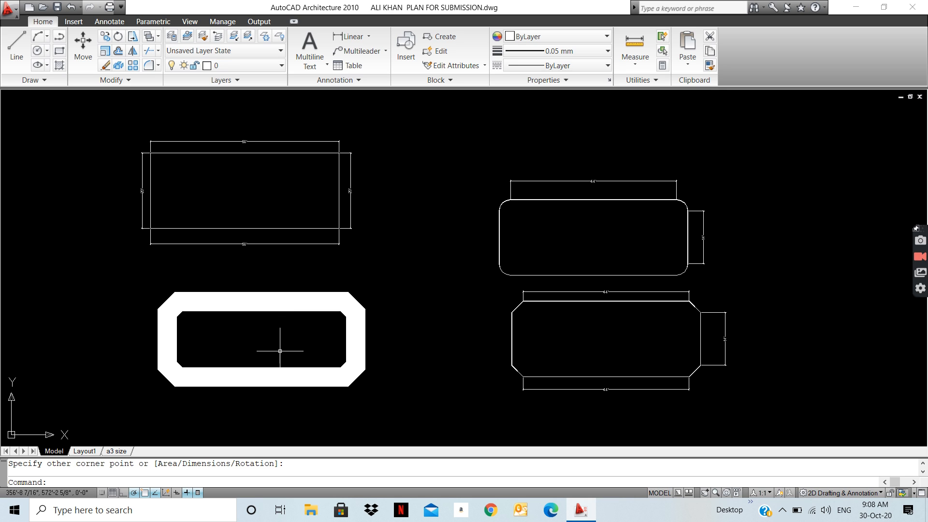
pyautogui.write('dal')
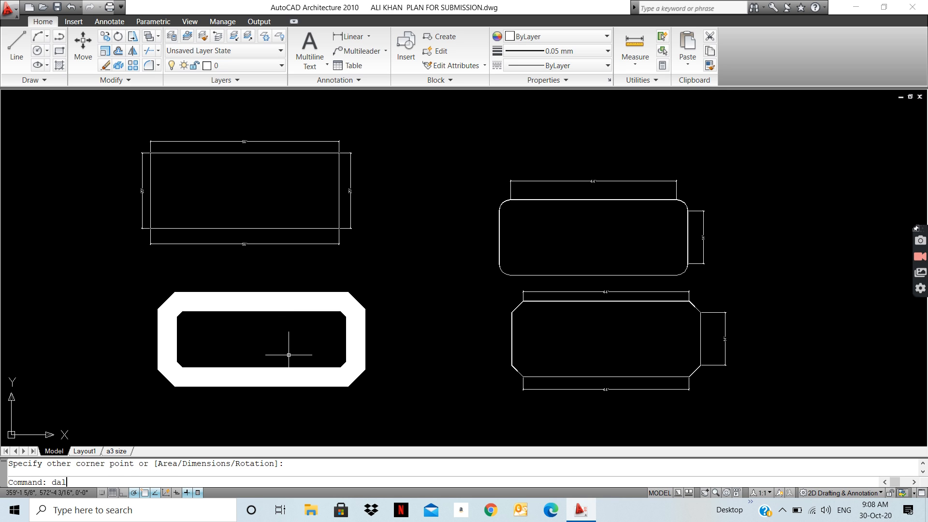
pyautogui.press('Return')
pyautogui.press('Return')
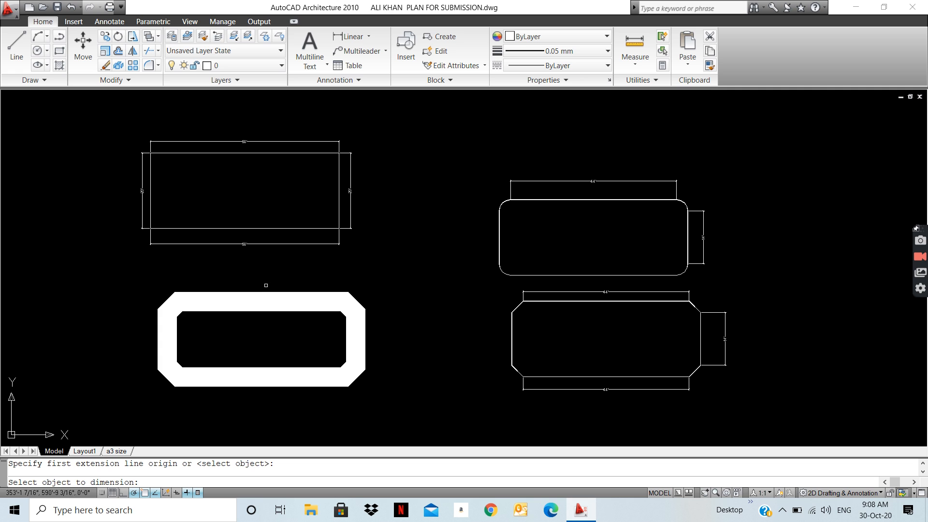
pyautogui.click(268, 290)
pyautogui.click(252, 278)
pyautogui.scroll(3, 242, 277)
pyautogui.scroll(4, 241, 279)
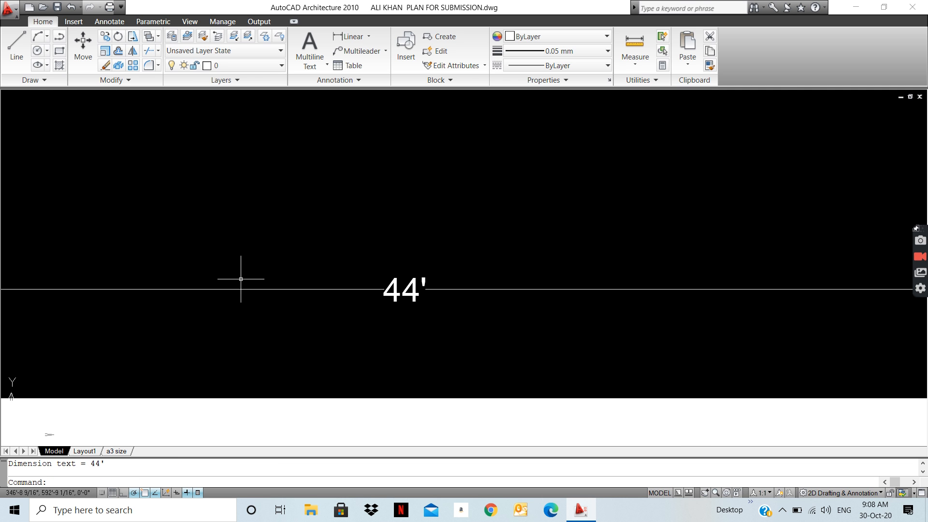
# - Add an aligned dimension to the right straight edge of the thick-lined rectangle, placing the dimension line outside it
pyautogui.scroll(-6, 241, 279)
pyautogui.press('Return')
pyautogui.press('Return')
pyautogui.click(396, 360)
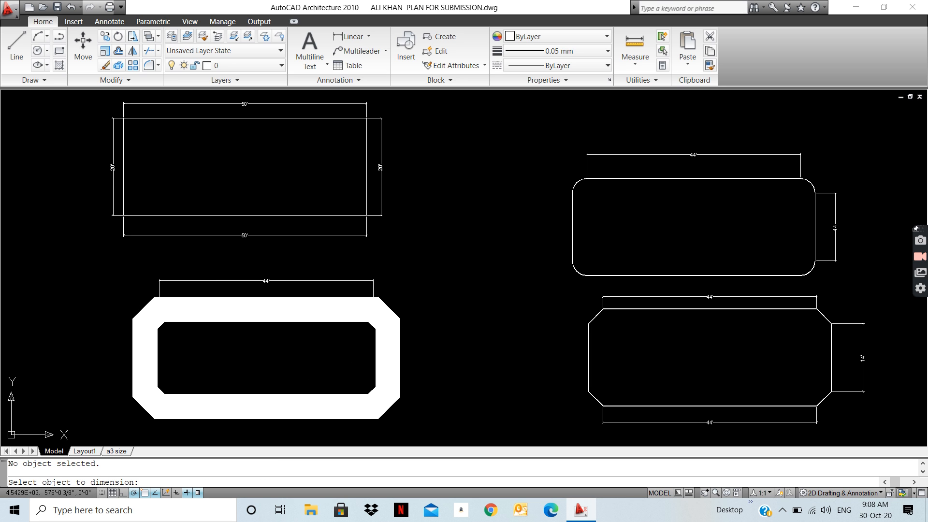
pyautogui.click(400, 360)
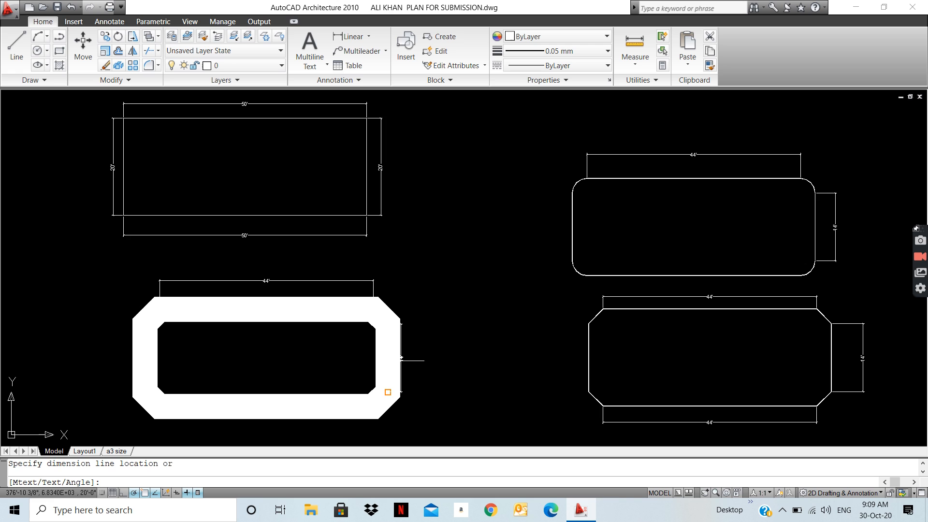
pyautogui.click(419, 361)
pyautogui.scroll(8, 418, 361)
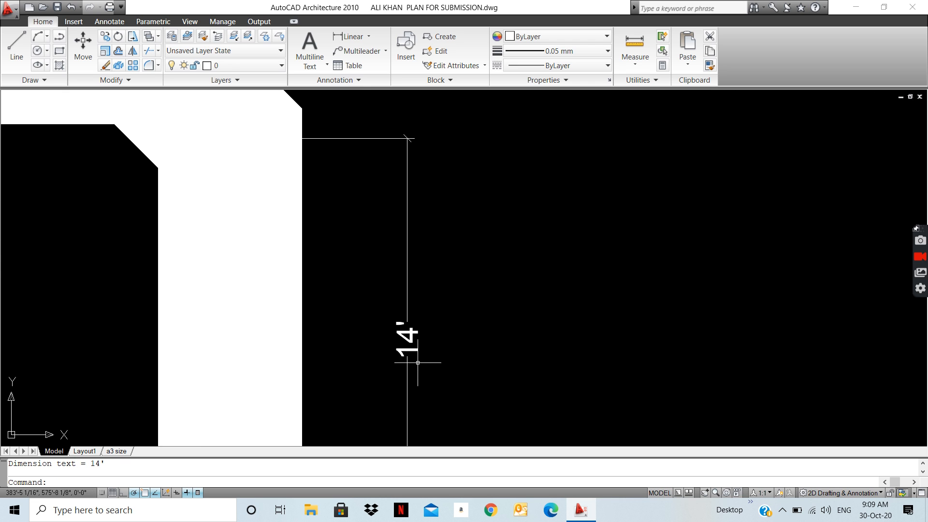
pyautogui.scroll(-8, 417, 362)
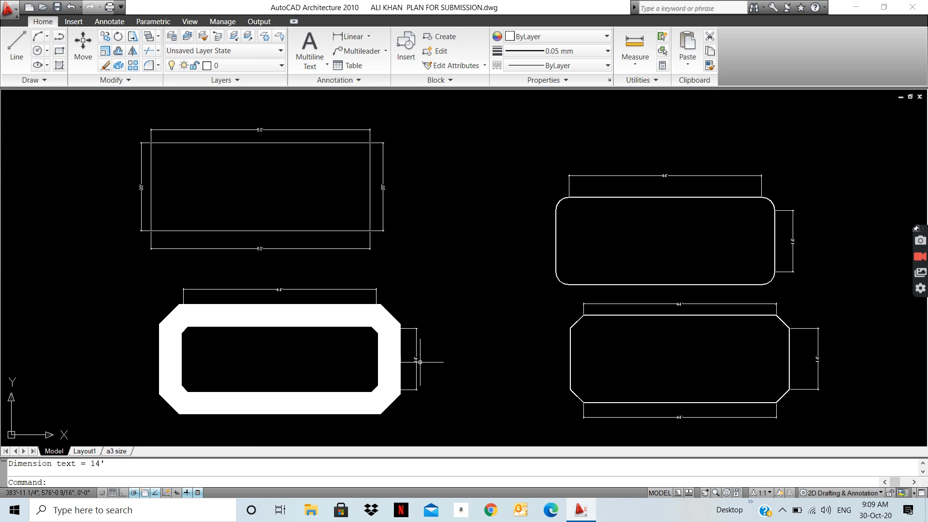
pyautogui.press('Escape')
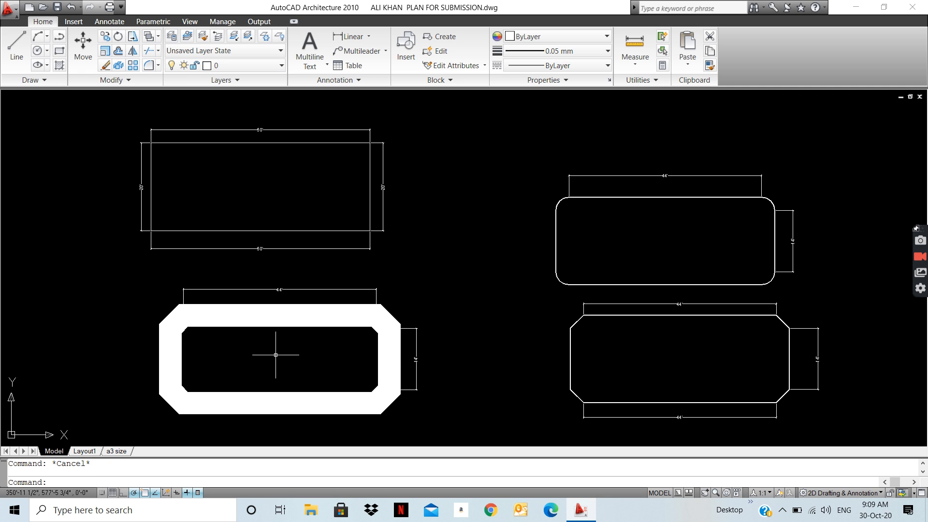
pyautogui.moveTo(276, 355)
pyautogui.mouseDown(button='middle')
pyautogui.moveTo(379, 353)
pyautogui.moveTo(348, 326)
pyautogui.mouseUp(button='middle')
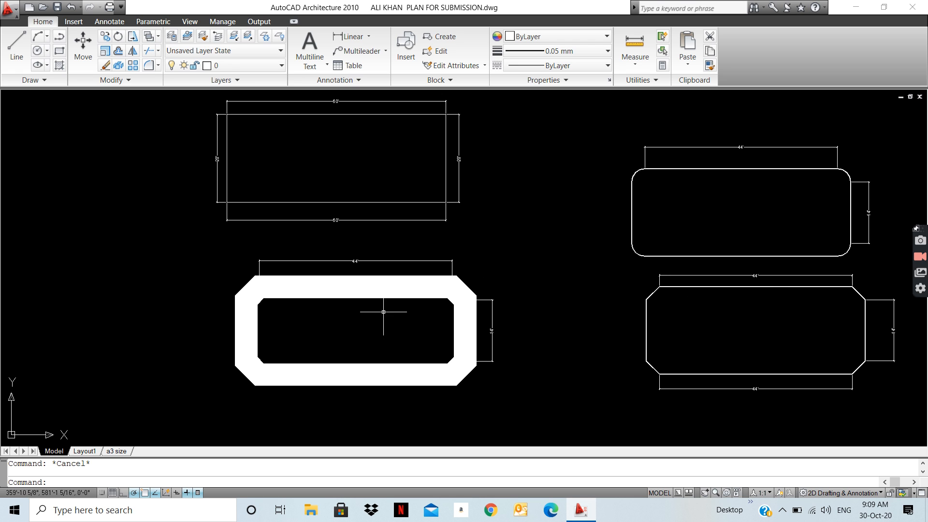
pyautogui.write('m')
pyautogui.press('Return')
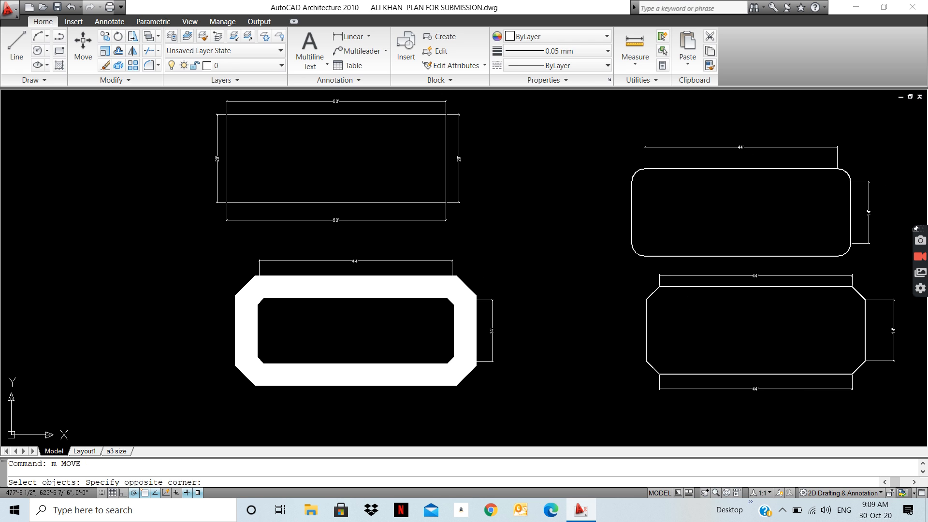
pyautogui.click(904, 115)
pyautogui.click(595, 404)
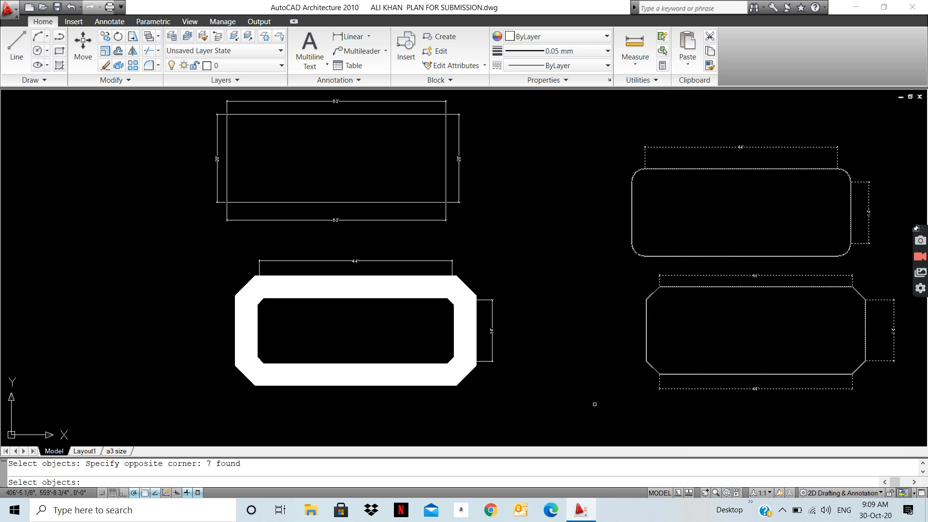
pyautogui.click(747, 346)
pyautogui.click(747, 345)
pyautogui.click(746, 344)
pyautogui.click(715, 342)
pyautogui.click(715, 343)
pyautogui.click(714, 342)
pyautogui.press('Escape')
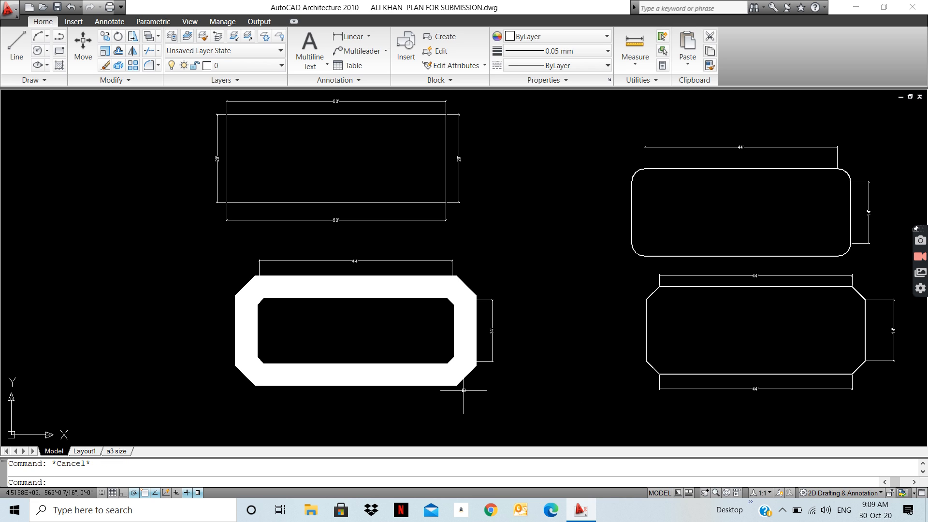
pyautogui.write('rec')
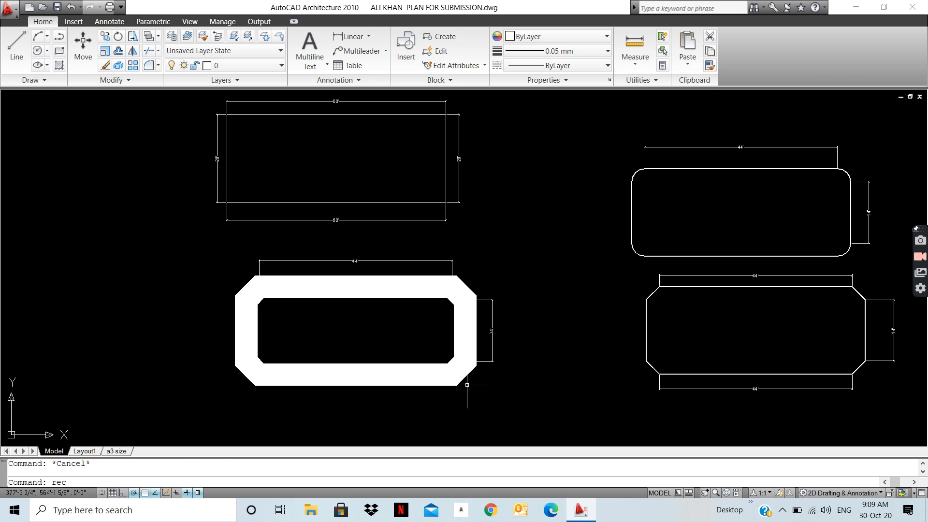
pyautogui.press('Return')
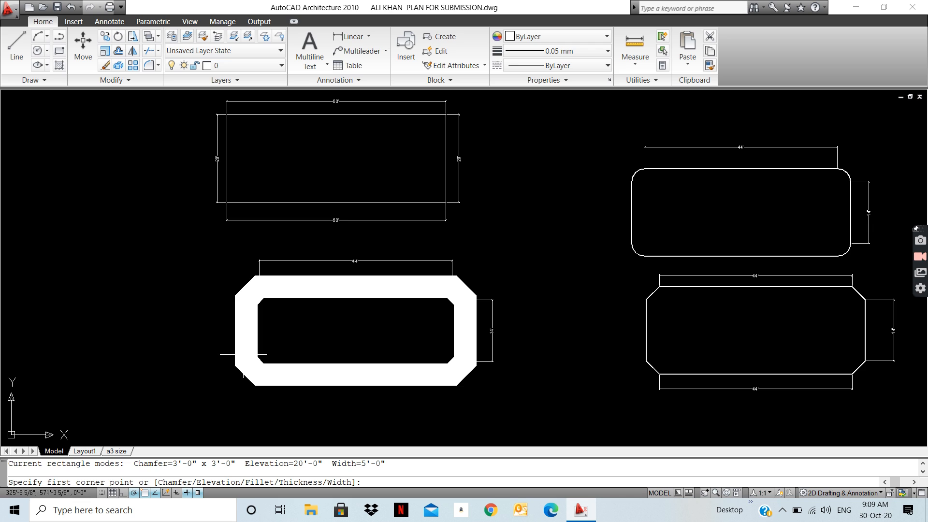
pyautogui.moveTo(214, 342); pyautogui.dragTo(228, 340, button='middle')
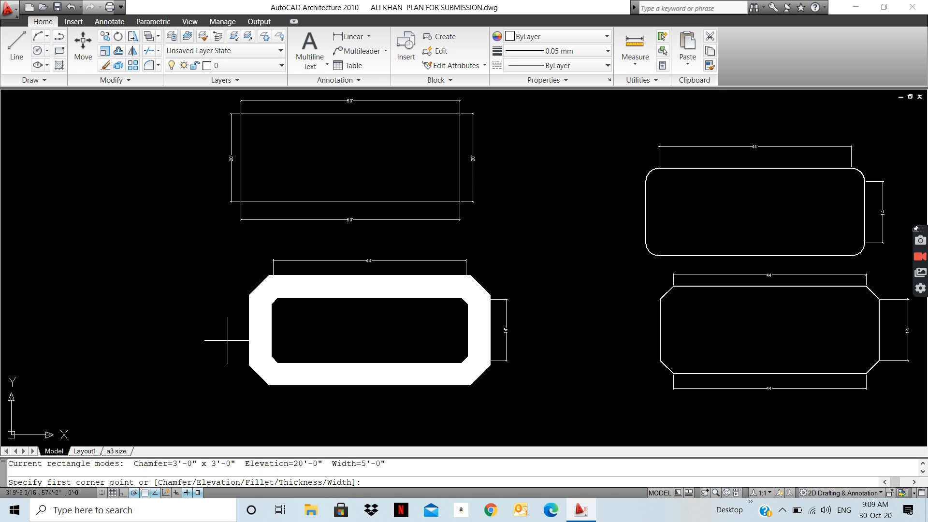
pyautogui.press('Escape')
# - Start a rectangle with the Width option and set the line width to 0
pyautogui.write('rec')
pyautogui.press('Return')
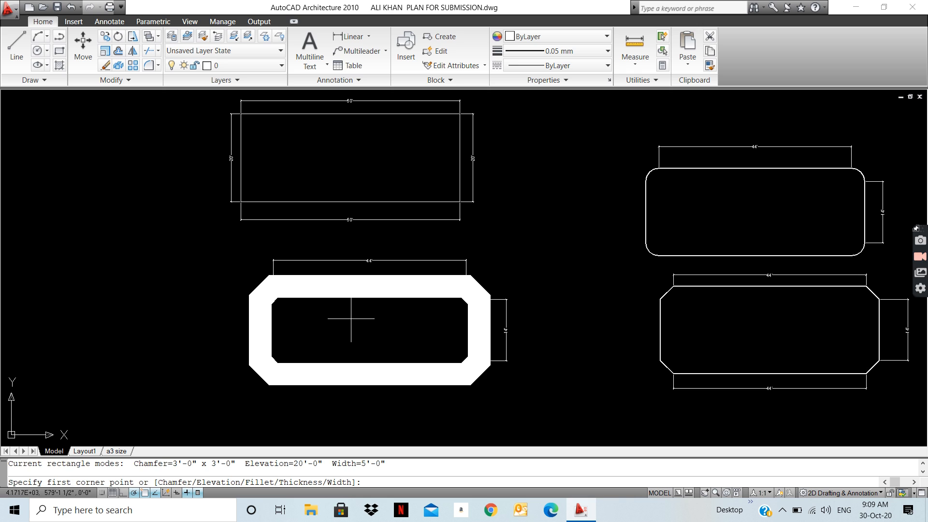
pyautogui.write('w')
pyautogui.press('Return')
pyautogui.write('0')
pyautogui.press('Return')
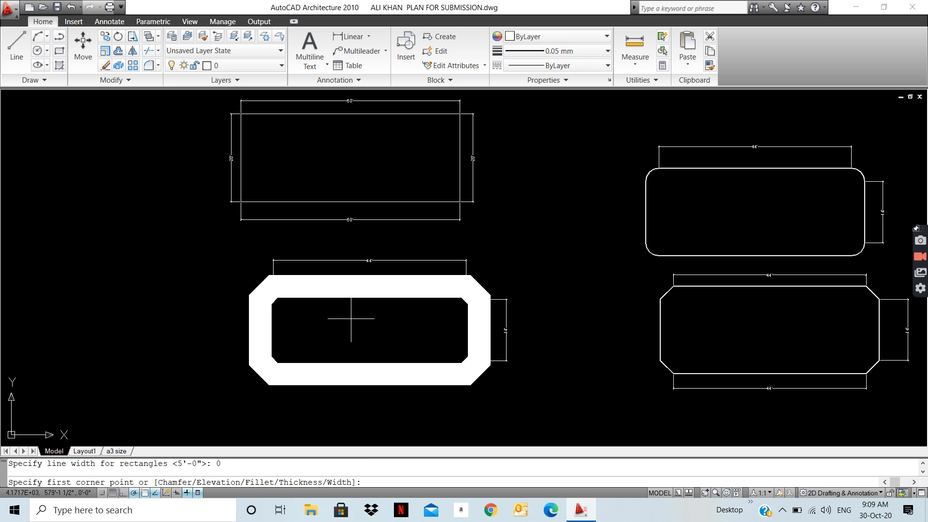
pyautogui.press('Return')
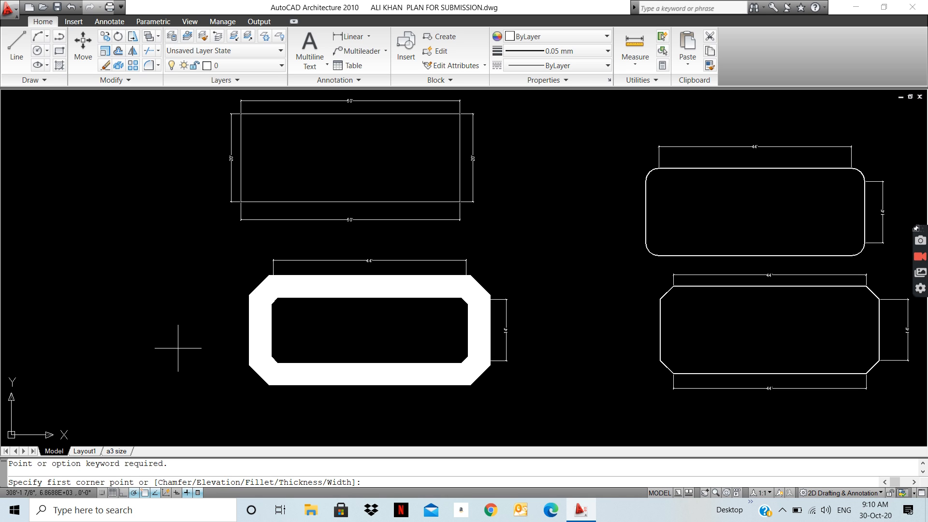
pyautogui.write('rec')
pyautogui.press('Return')
pyautogui.moveTo(162, 323); pyautogui.dragTo(209, 334, button='middle')
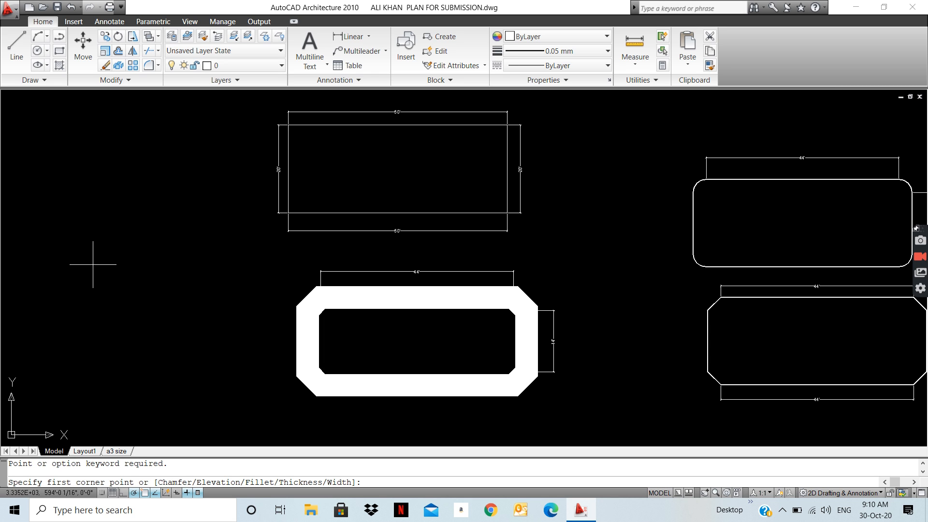
pyautogui.click(83, 240)
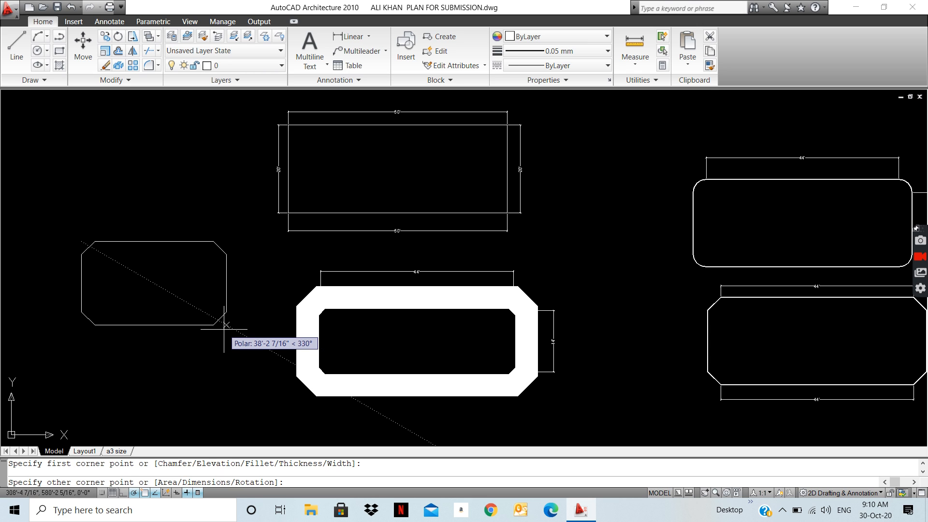
pyautogui.write('r')
pyautogui.press('Return')
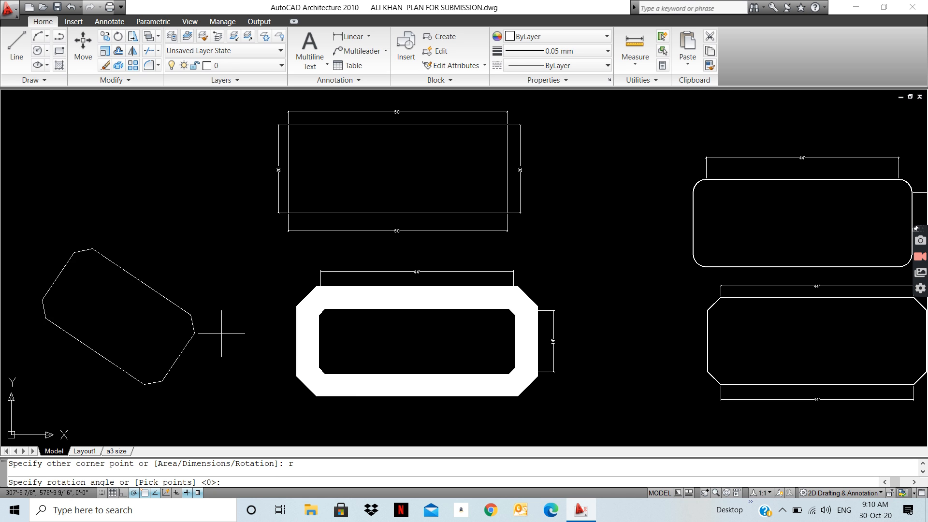
pyautogui.click(242, 258)
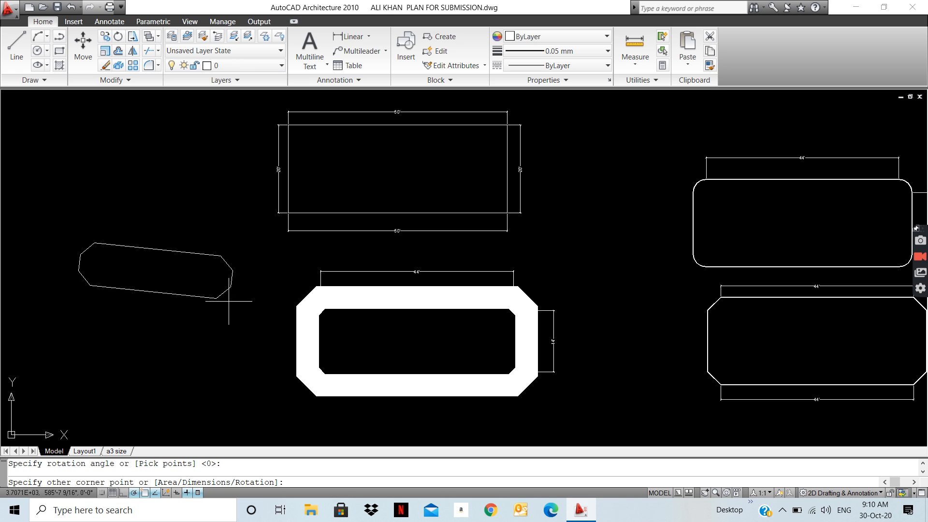
pyautogui.press('Escape')
# - Start a rectangle in the empty area left of the thick-lined one and set its rotation angle to 45 degrees
pyautogui.write('rec')
pyautogui.press('Return')
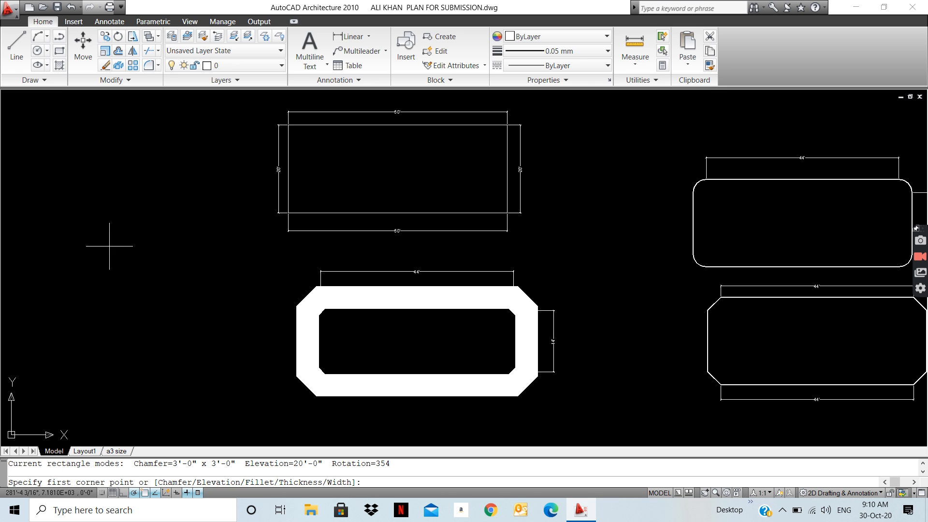
pyautogui.click(94, 243)
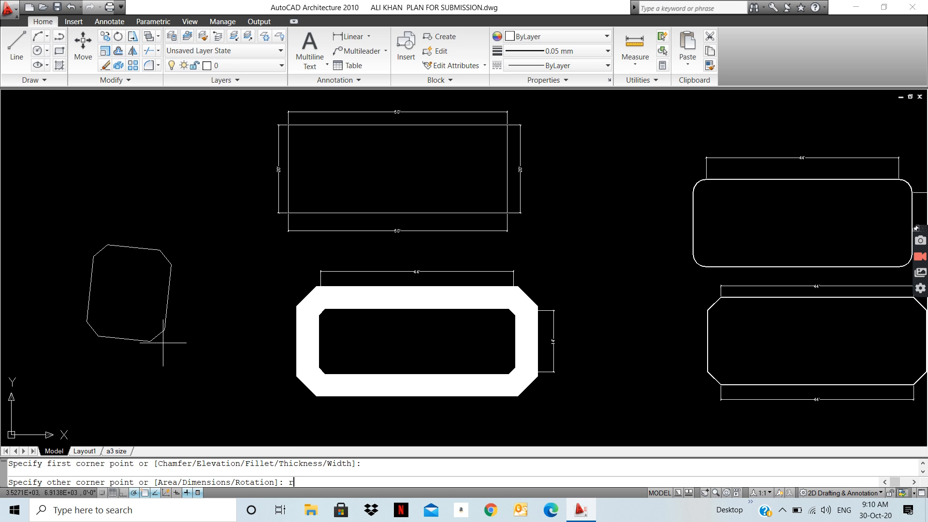
pyautogui.write('r')
pyautogui.press('Return')
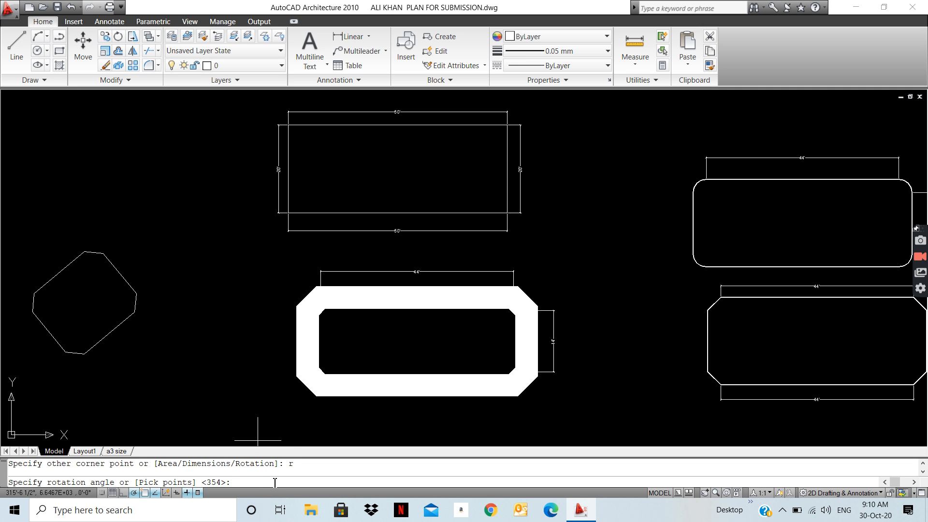
pyautogui.write('<45')
pyautogui.press('Return')
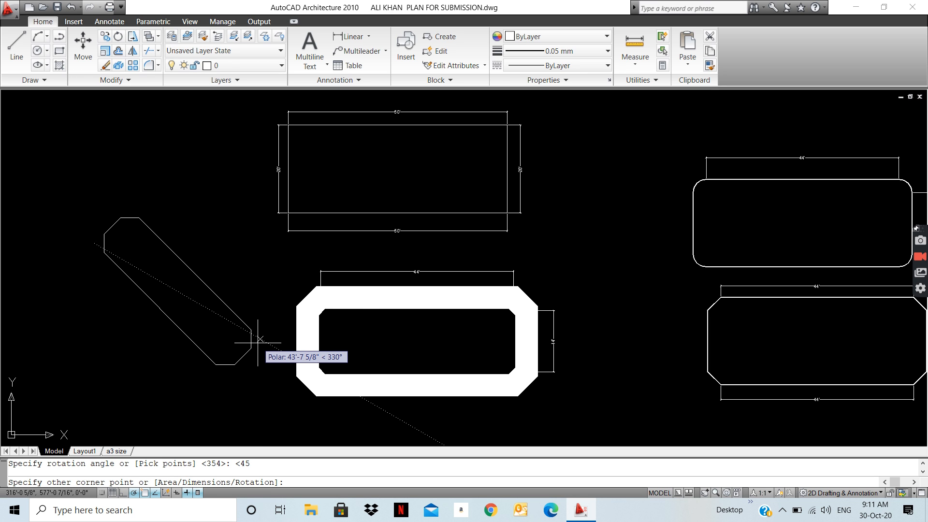
# - Give the rotated rectangle a length of 50' and a width of 20', and place it up and left of the plain rectangle
pyautogui.write('d')
pyautogui.press('Return')
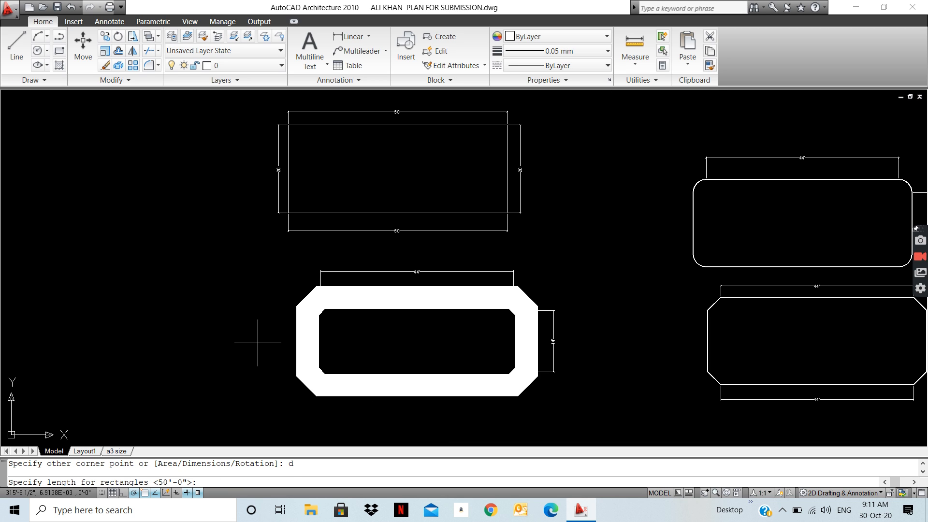
pyautogui.press('Return')
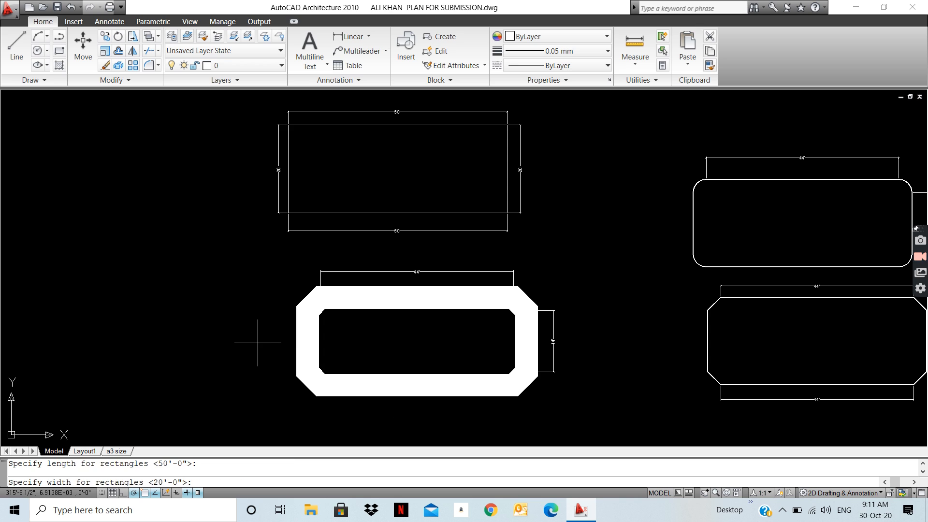
pyautogui.press('Return')
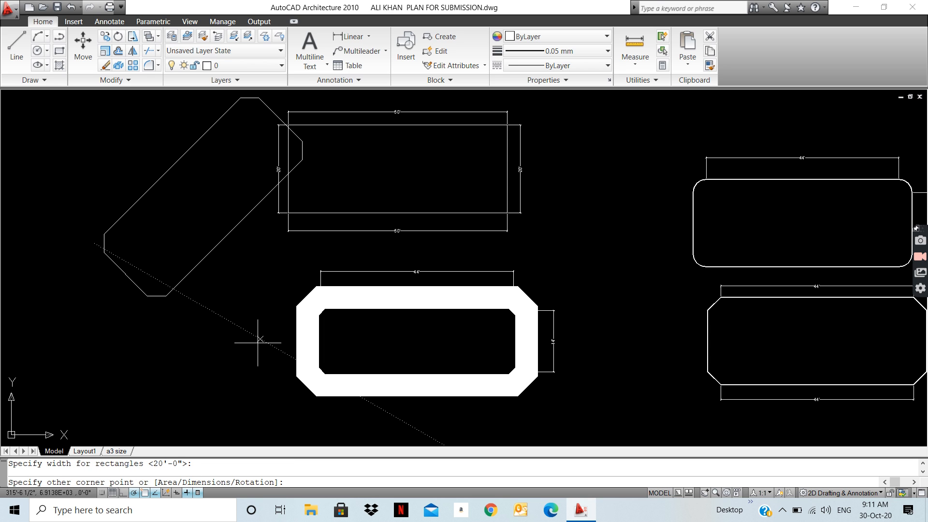
pyautogui.press('Return')
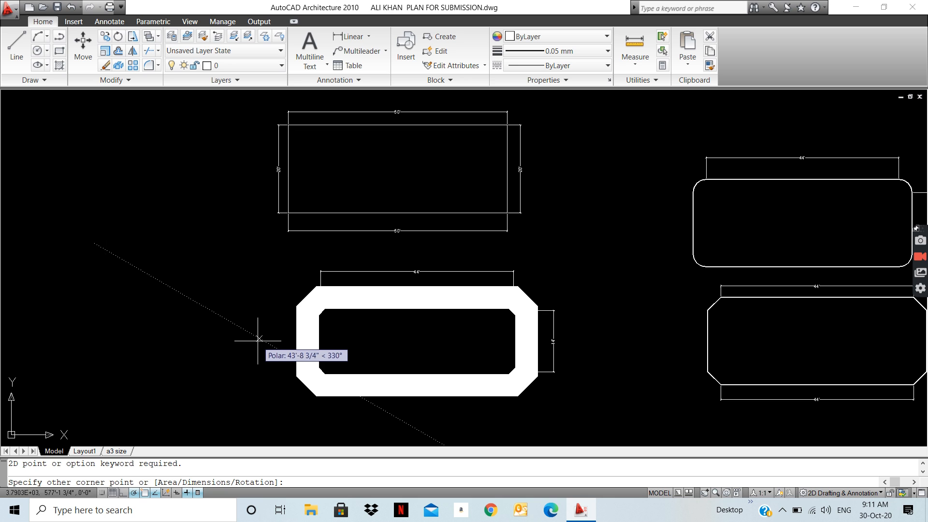
pyautogui.click(187, 231)
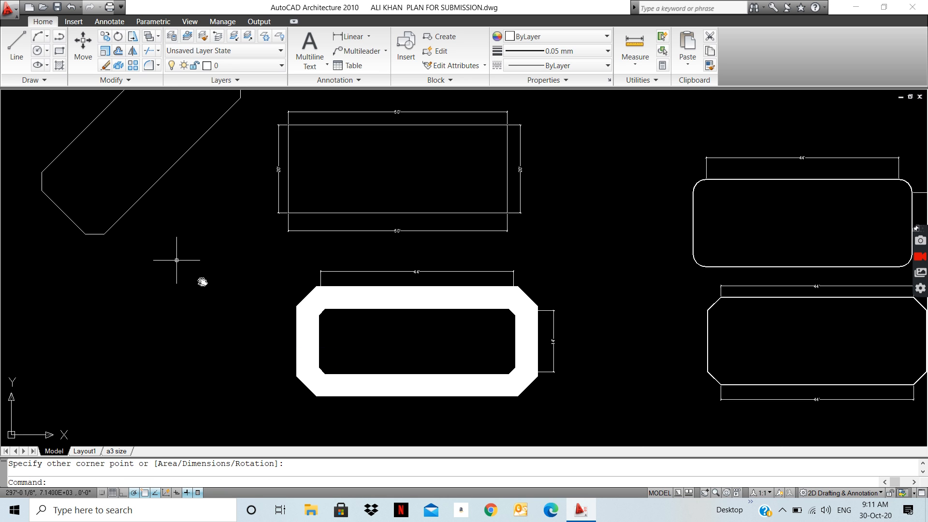
# - Add an aligned dimension to the lower long edge of the rotated rectangle, placing the dimension line outside it
pyautogui.moveTo(172, 260); pyautogui.dragTo(260, 346, button='middle')
pyautogui.write('dli')
pyautogui.press('Return')
pyautogui.press('Return')
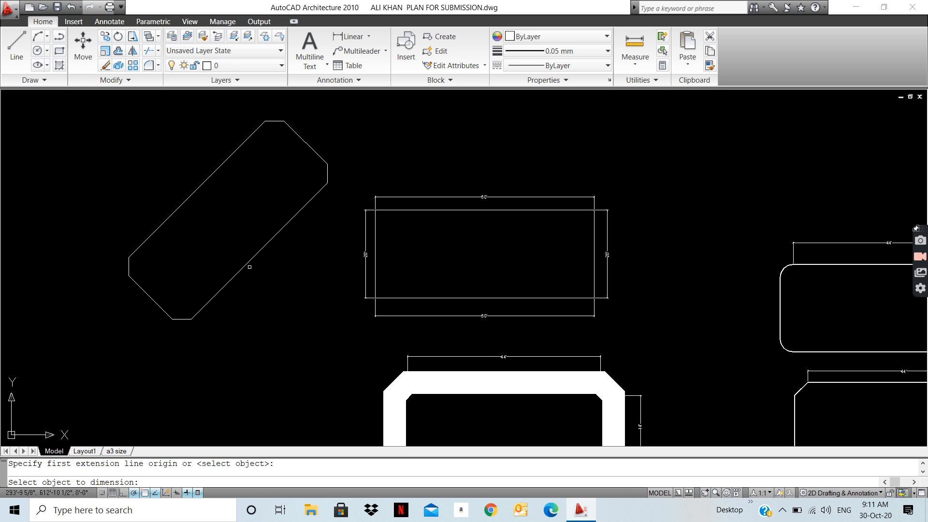
pyautogui.click(250, 267)
pyautogui.click(275, 285)
# - Add an aligned dimension to the lower-left short edge of the rotated rectangle, placing the dimension line outside it
pyautogui.press('Return')
pyautogui.press('Return')
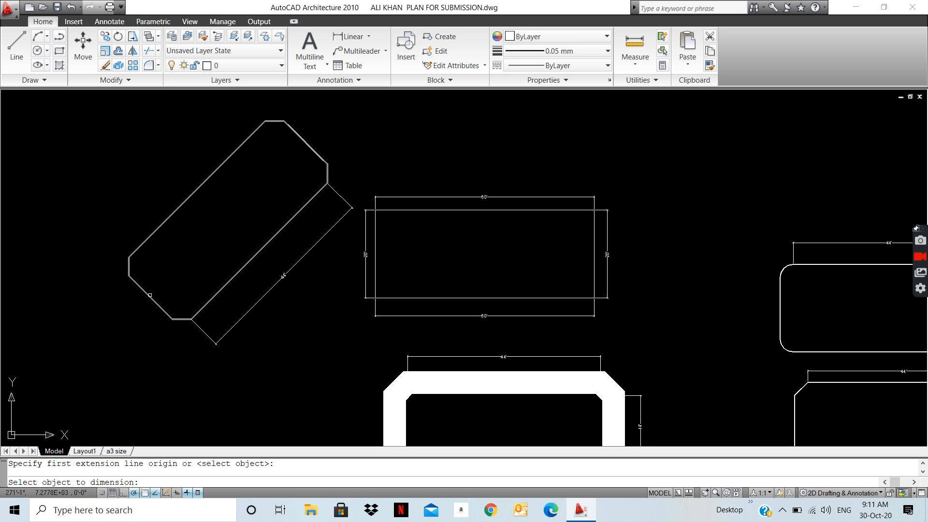
pyautogui.click(149, 295)
pyautogui.click(134, 317)
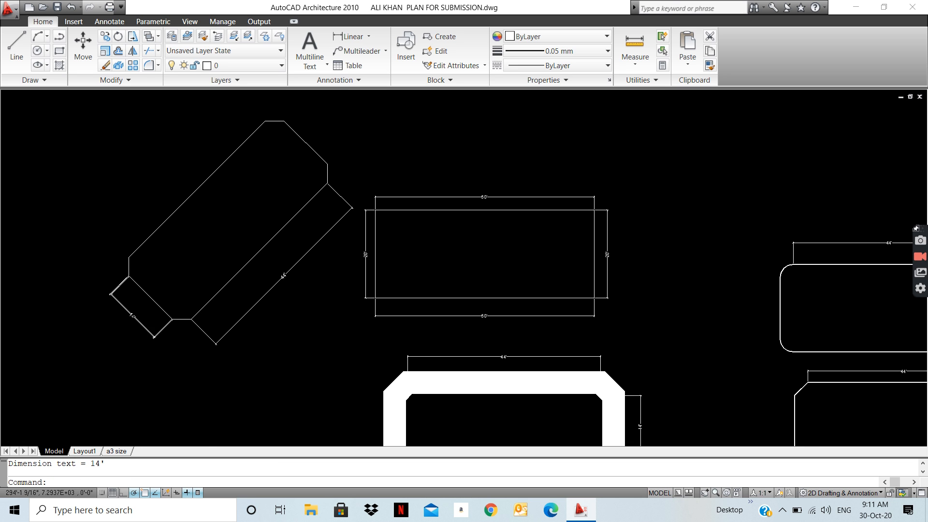
pyautogui.scroll(5, 251, 292)
pyautogui.scroll(-4, 251, 292)
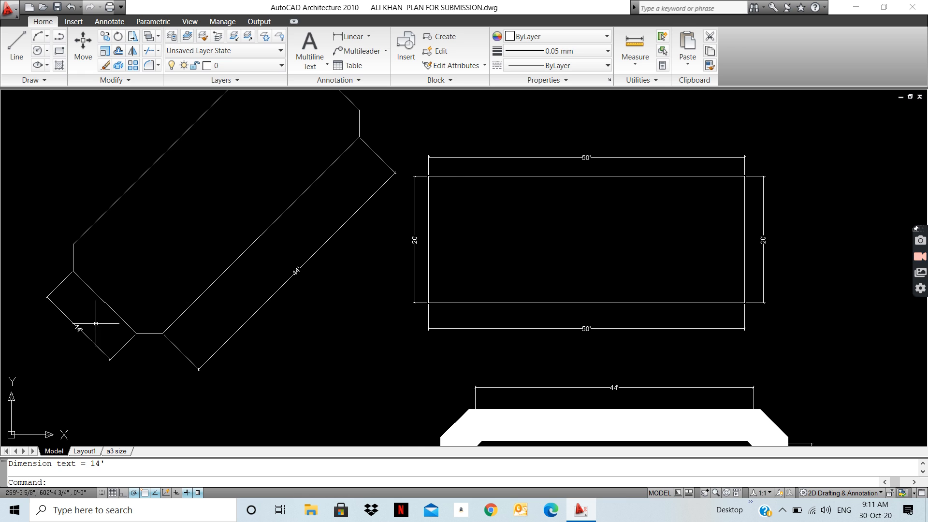
pyautogui.scroll(5, 99, 322)
pyautogui.scroll(-9, 83, 321)
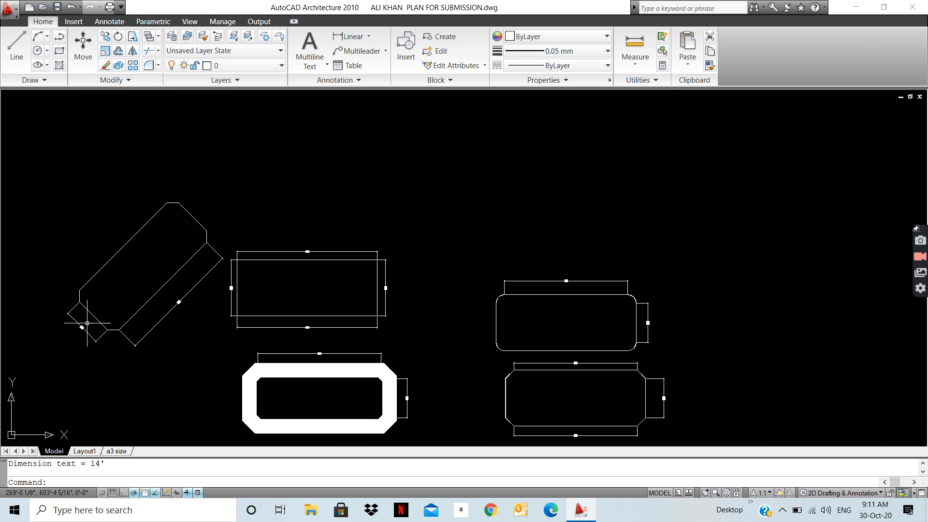
pyautogui.moveTo(285, 344); pyautogui.dragTo(276, 278, button='middle')
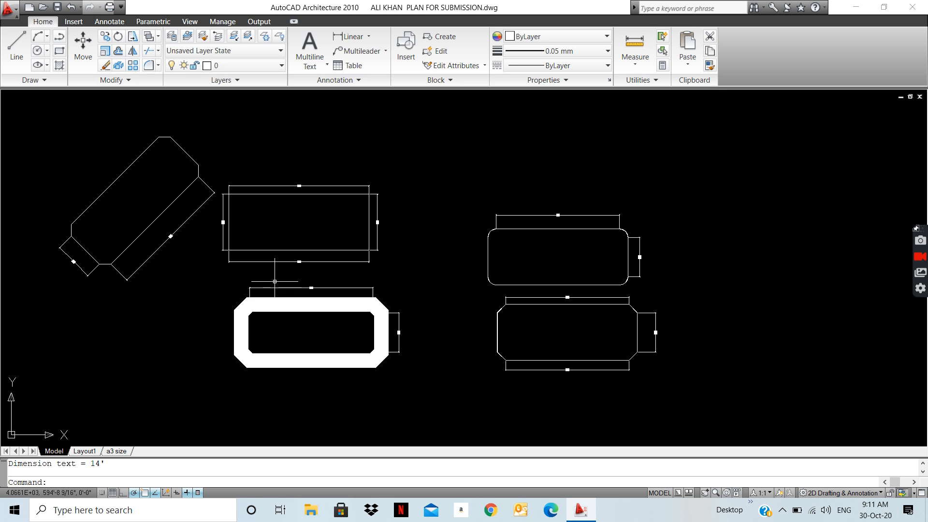